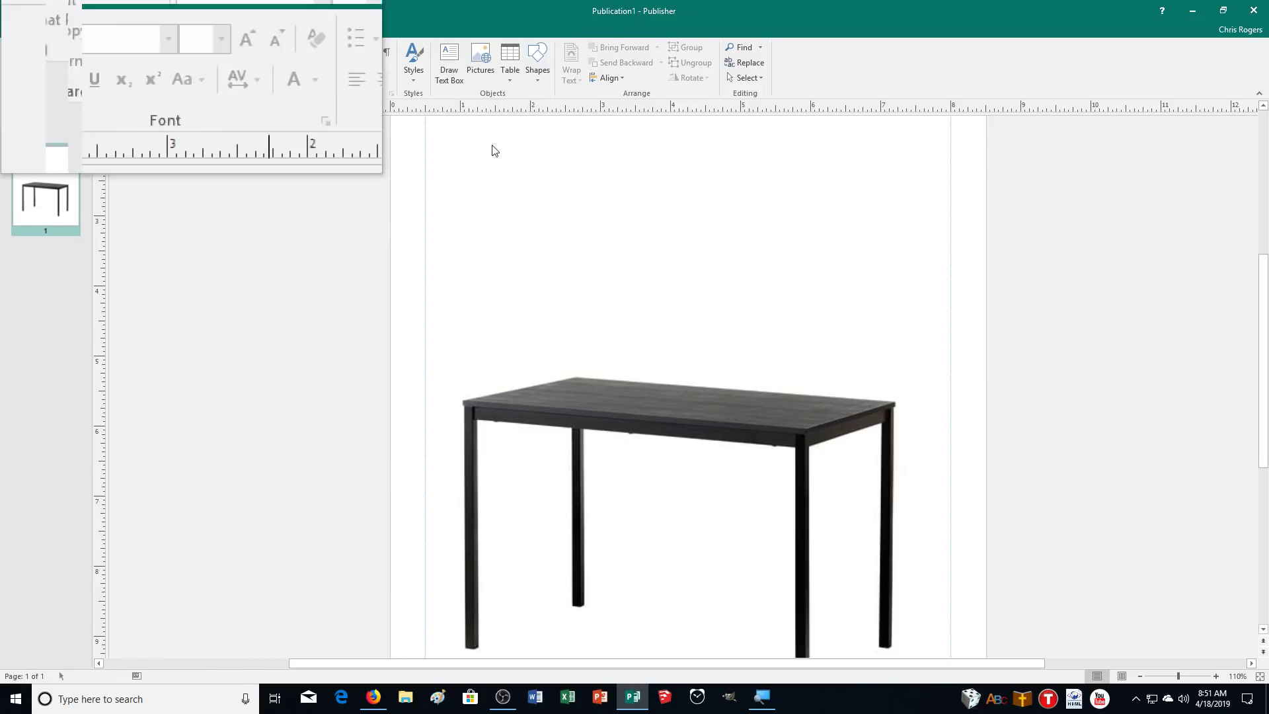
Insert a table with five columns and three rows, and move it up to about 1.62, 4.40 in.
left_click(518, 78)
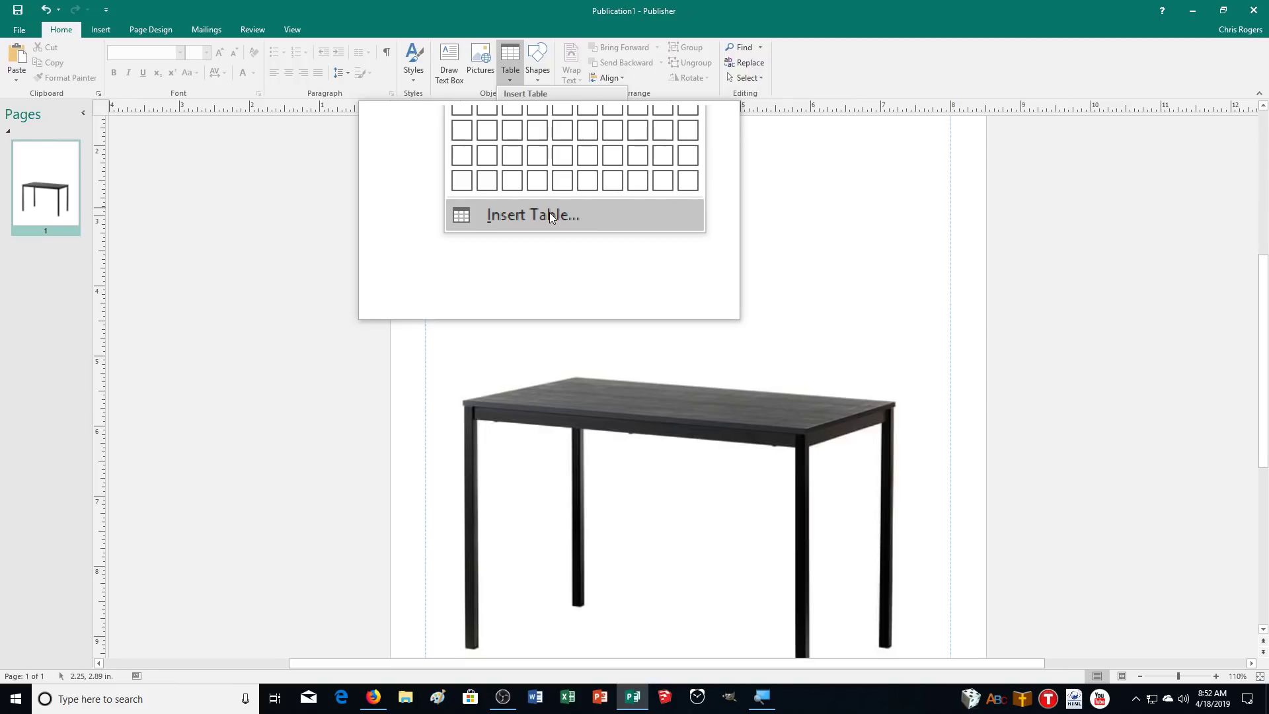
left_click(556, 141)
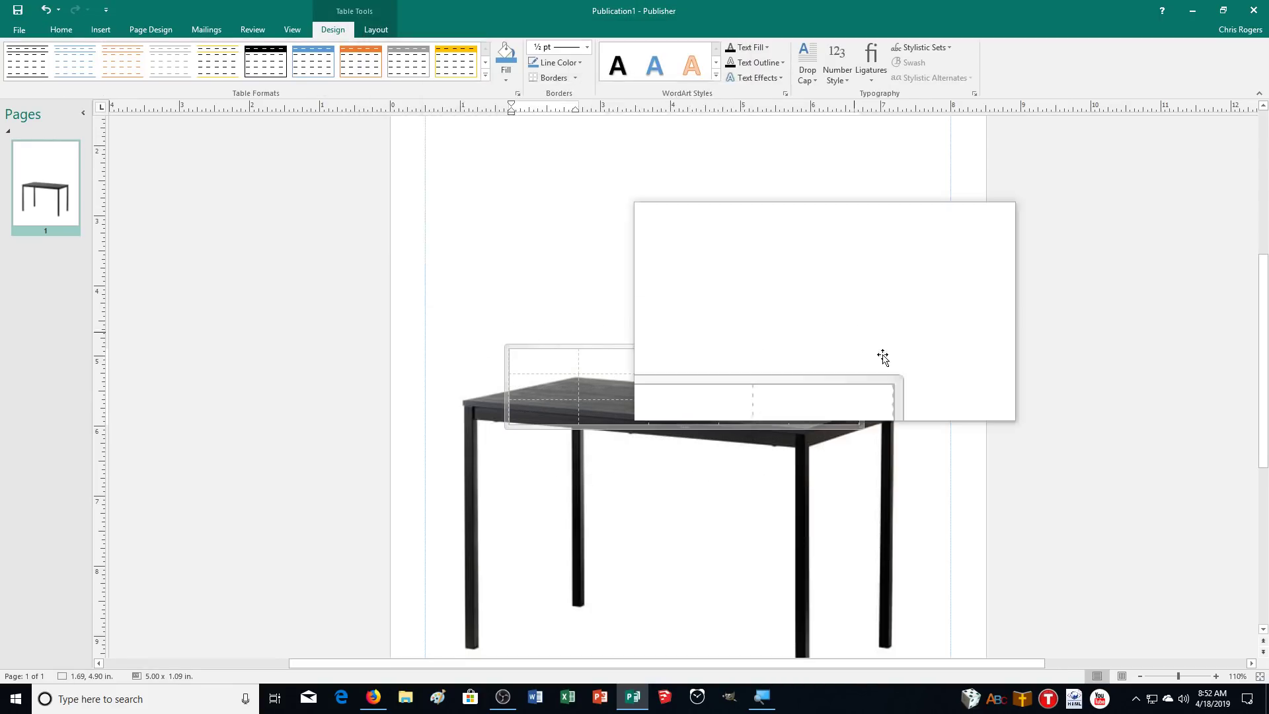
left_click_drag(792, 345, 787, 312)
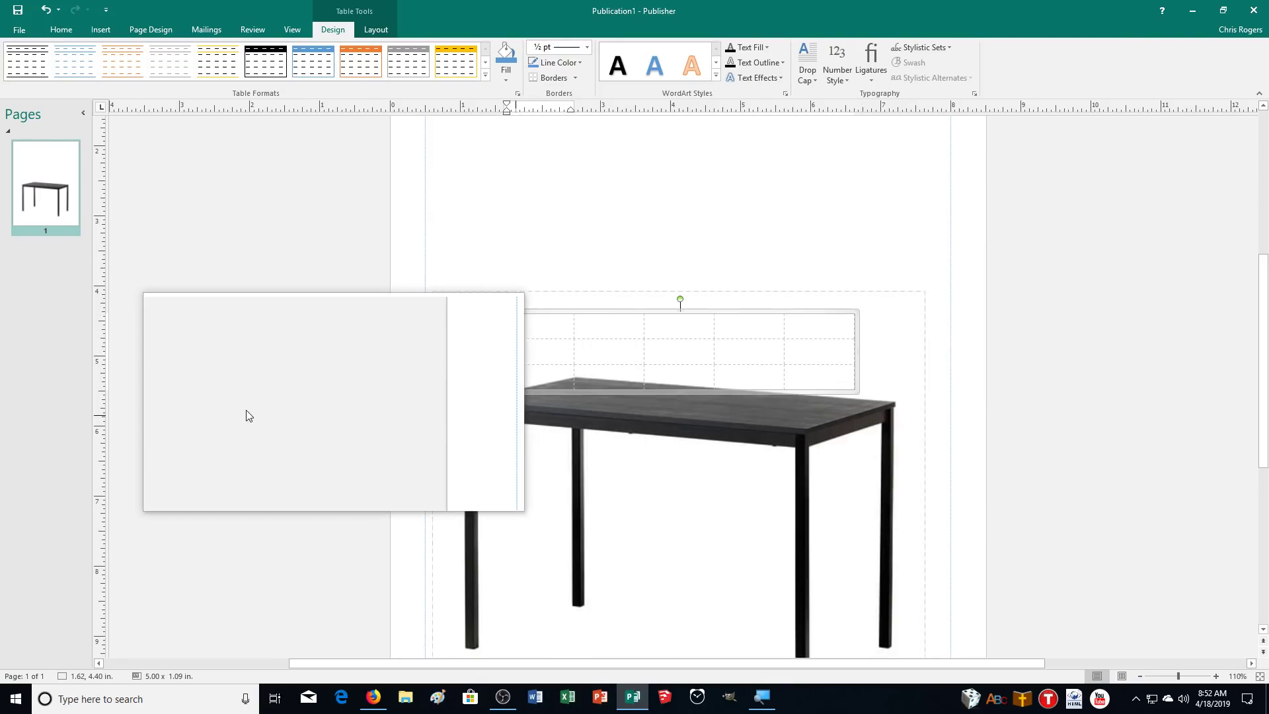
Examine the table design options: table formats, line color, borders, drop cap, number style and ligatures.
left_click(538, 325)
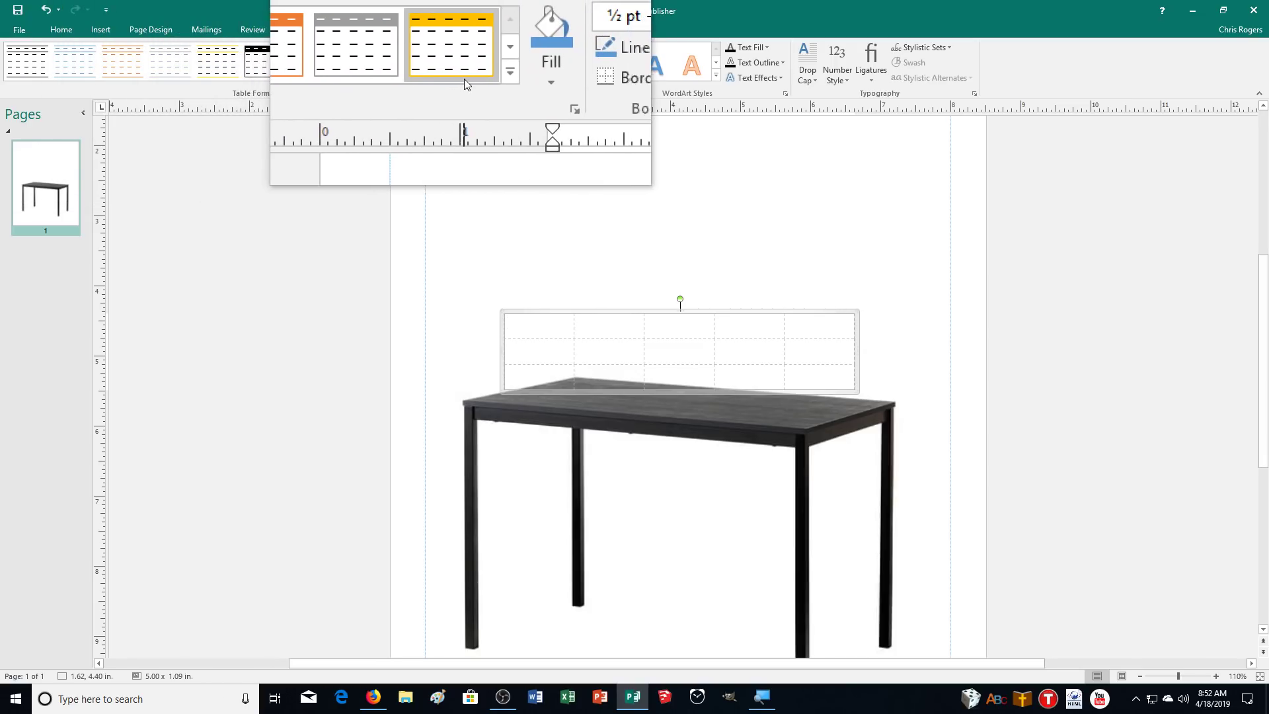
left_click(483, 80)
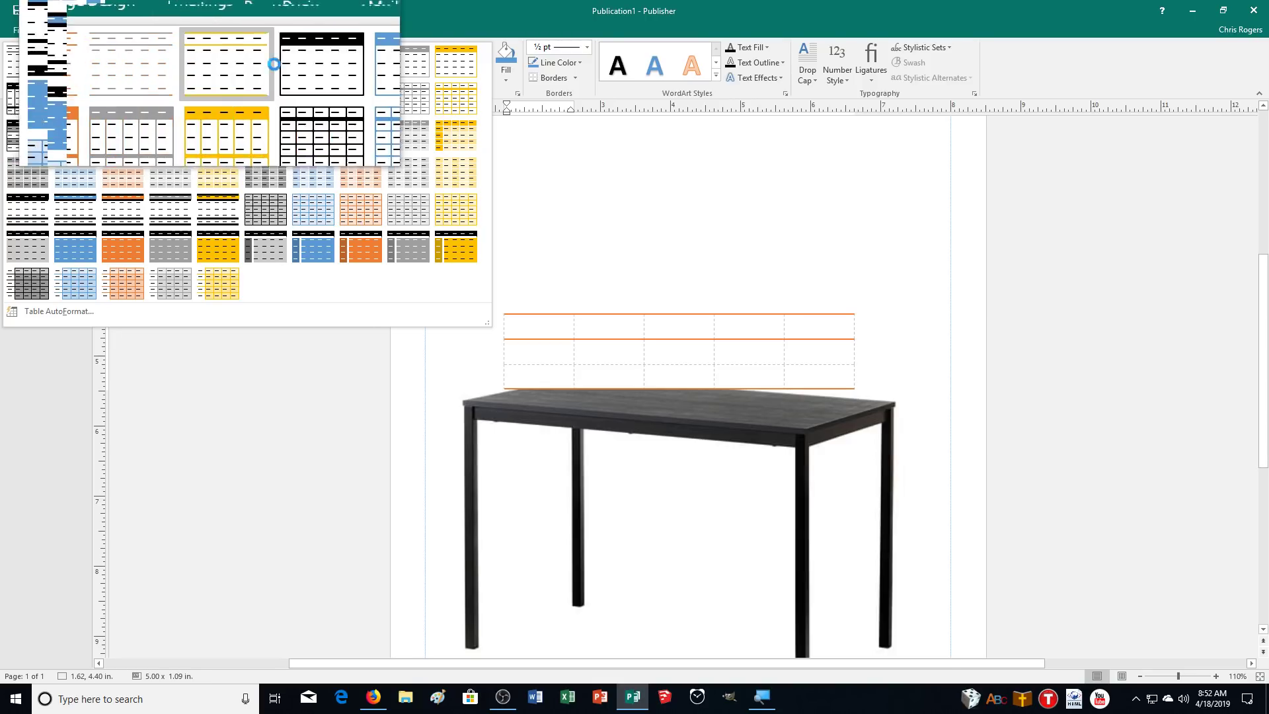
left_click(565, 64)
left_click(581, 65)
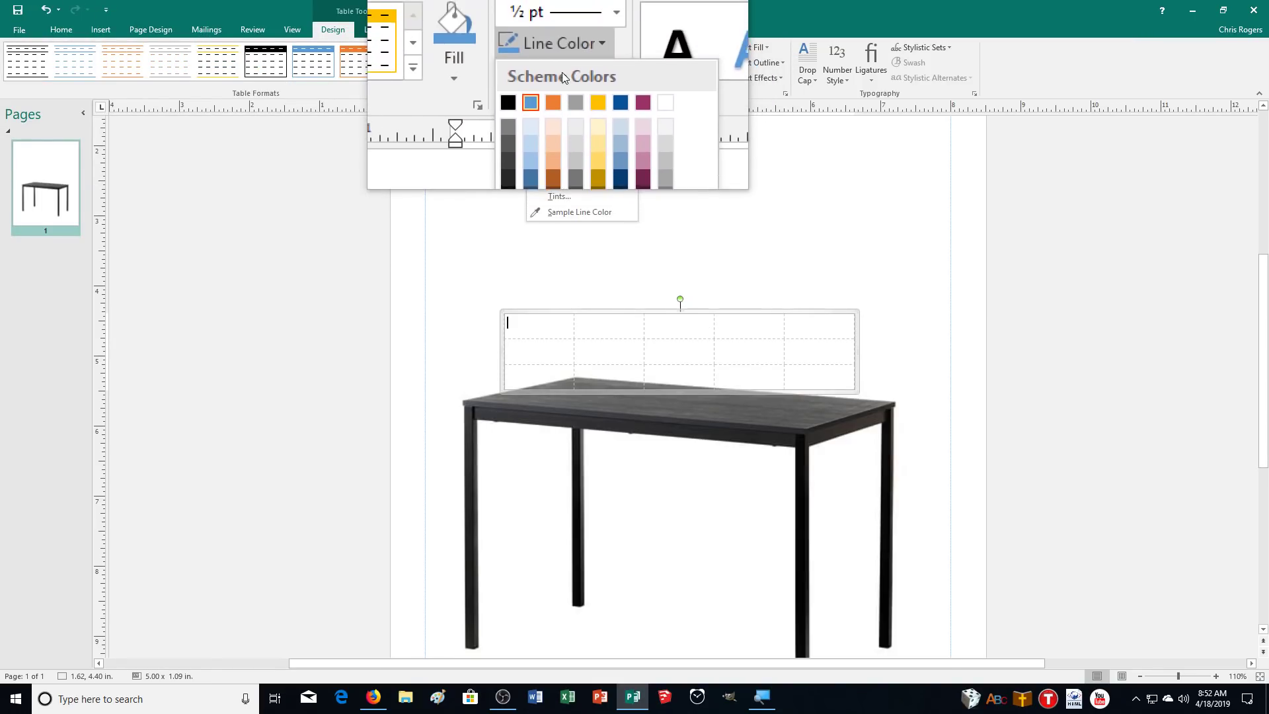
left_click(566, 66)
left_click(575, 78)
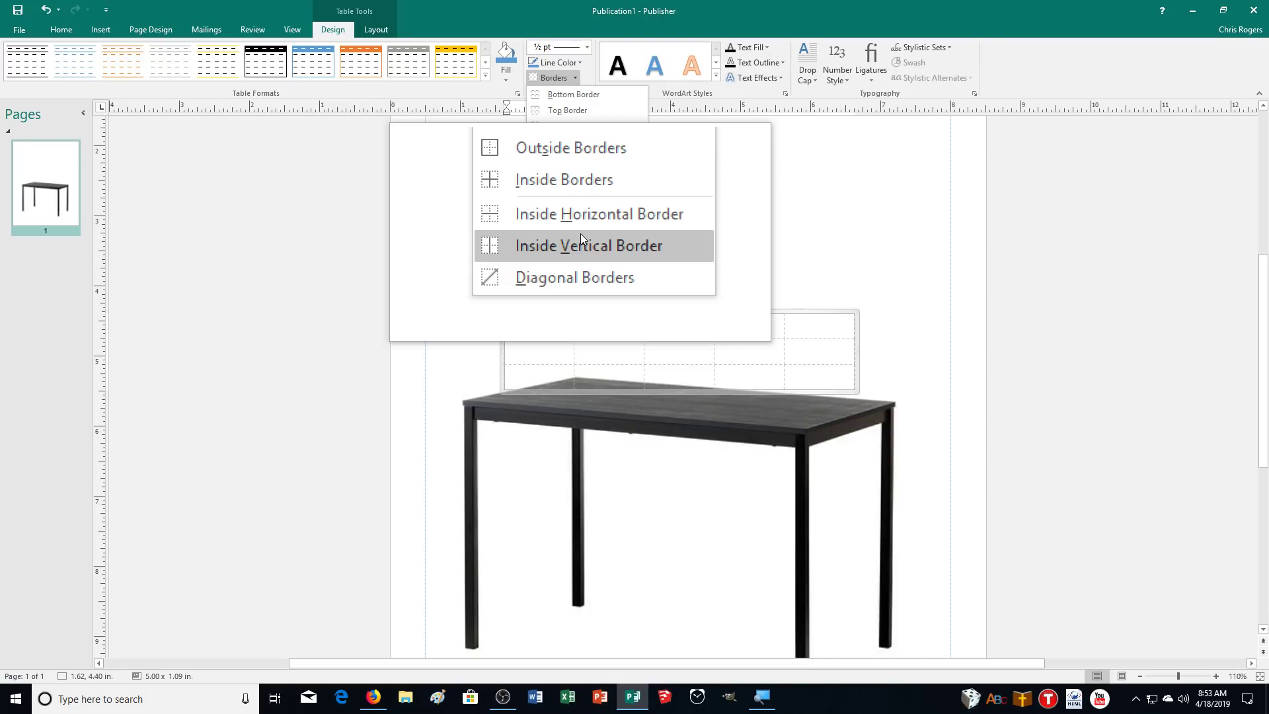
left_click(570, 77)
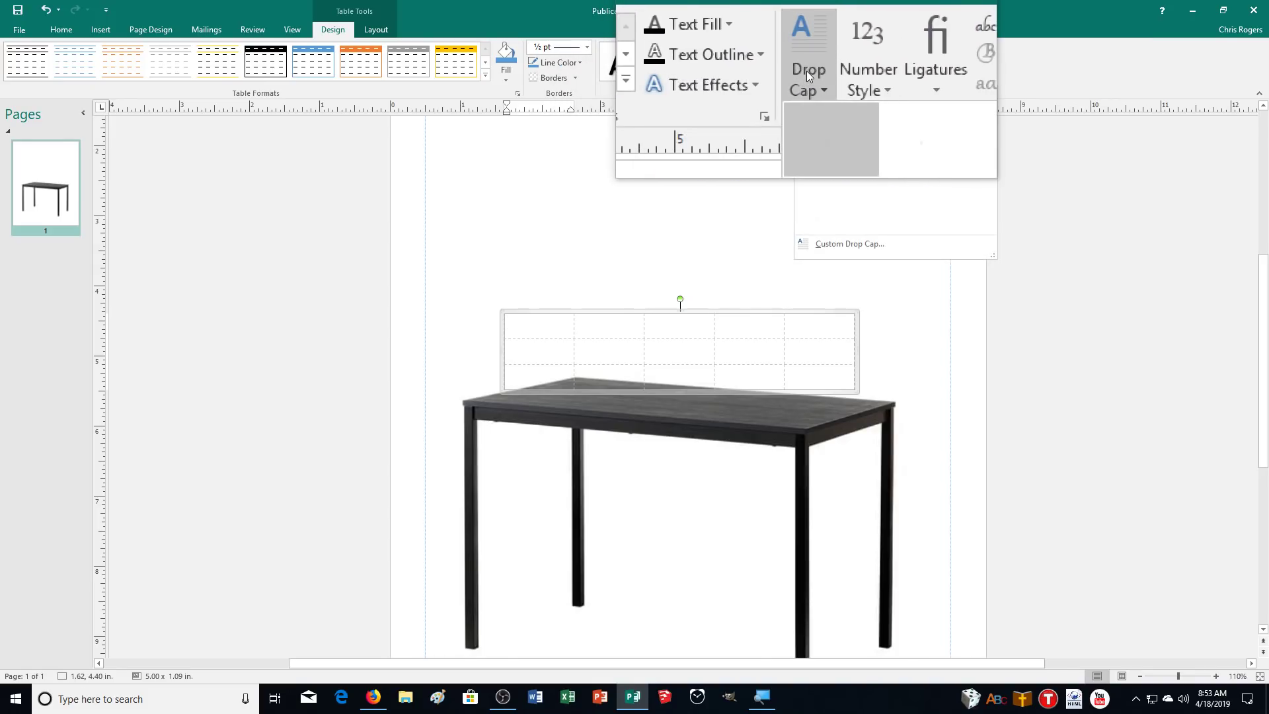
left_click(842, 83)
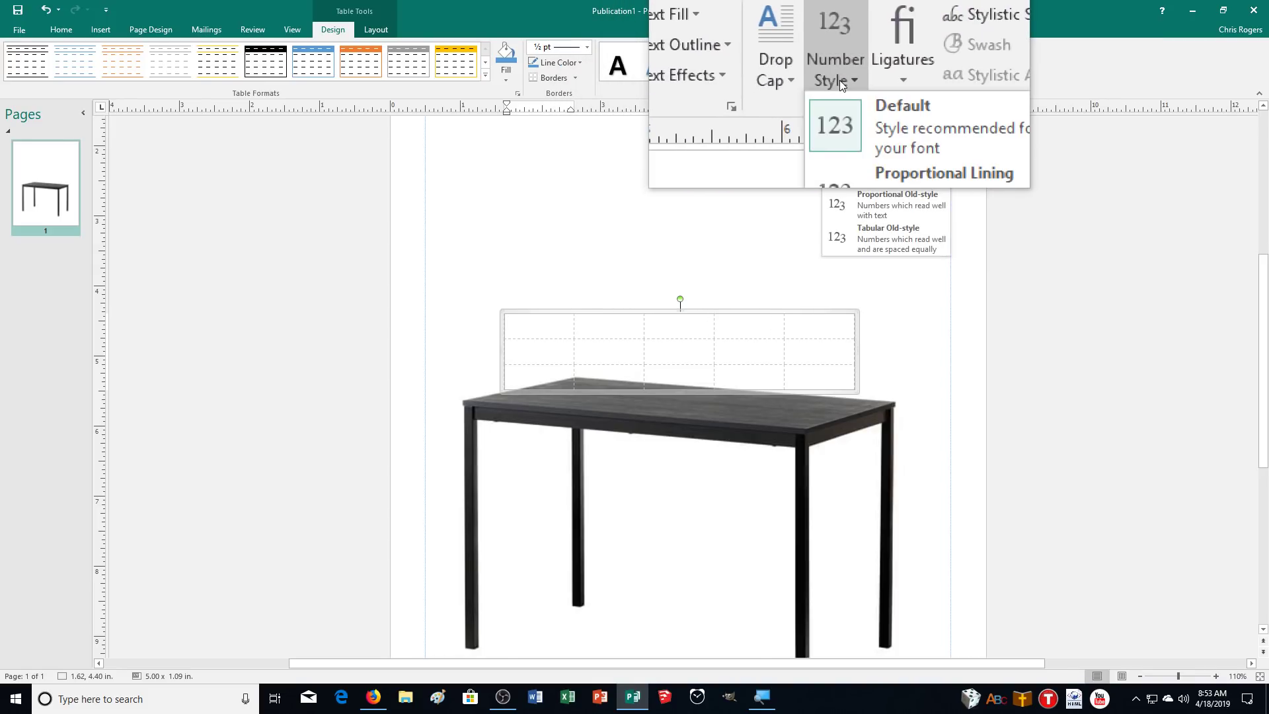
left_click(870, 74)
left_click(878, 73)
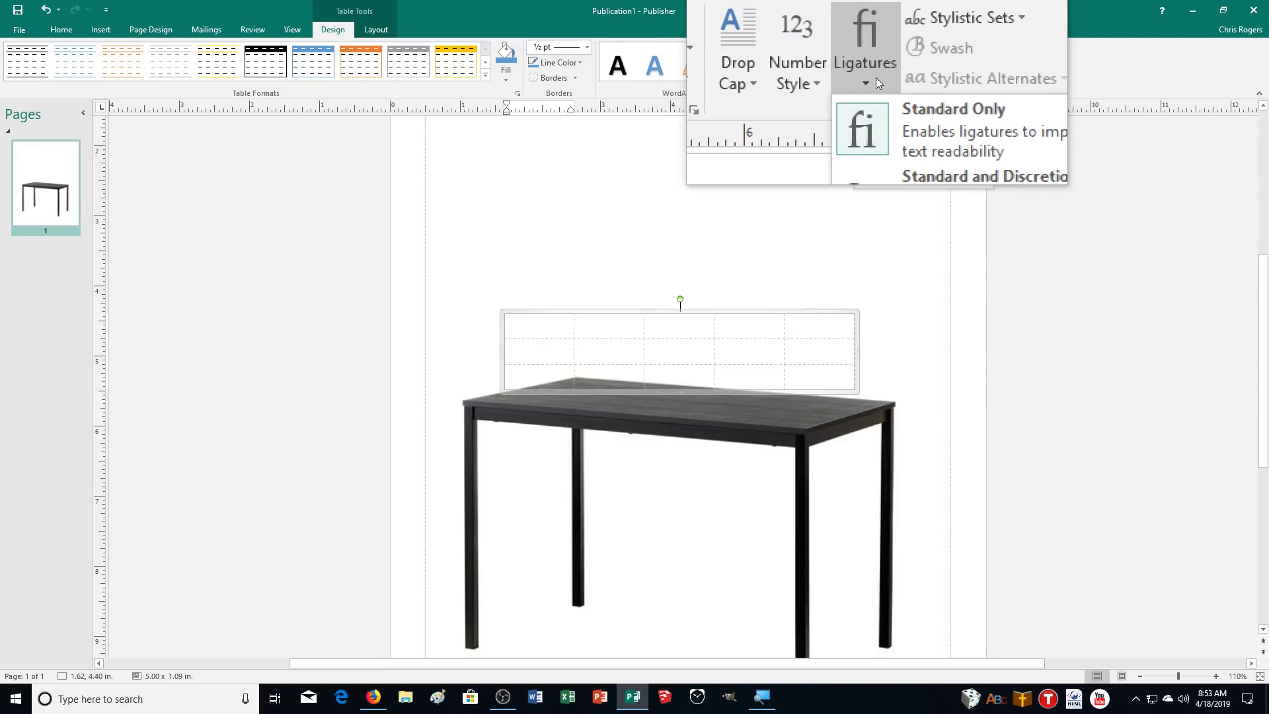
key("Escape")
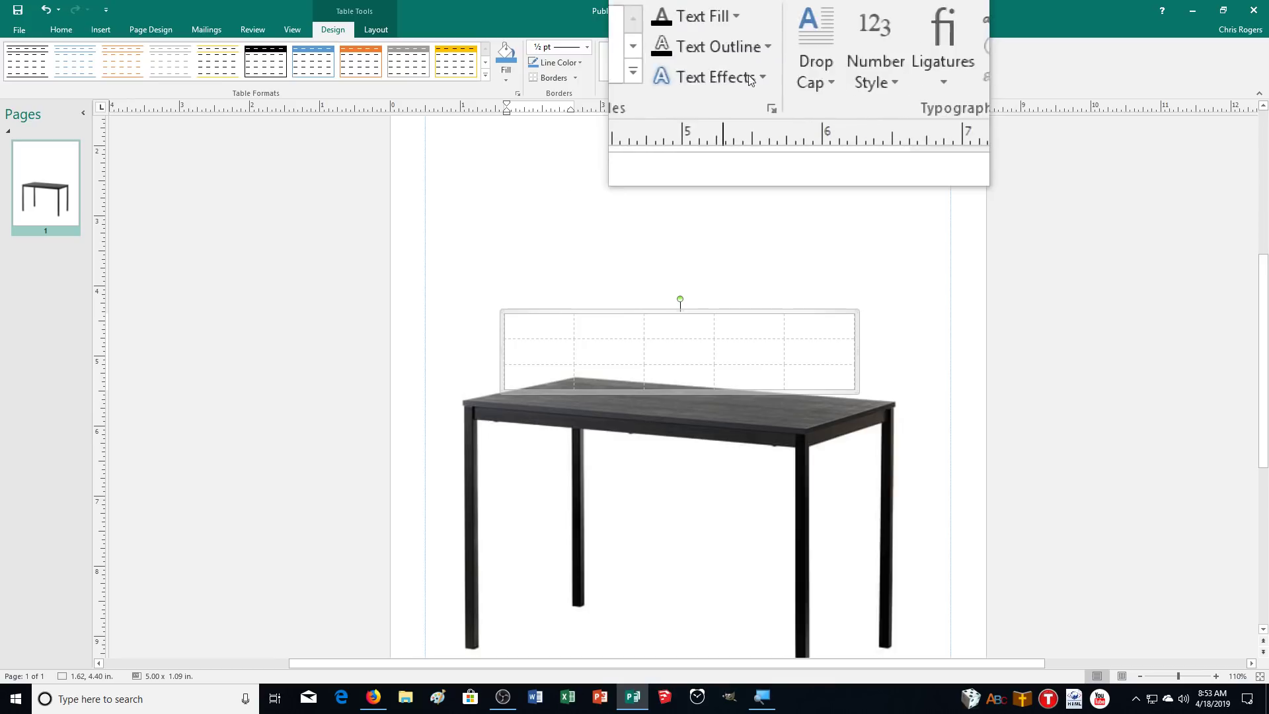
Examine the options for deleting and selecting columns, rows or the whole table.
left_click(406, 32)
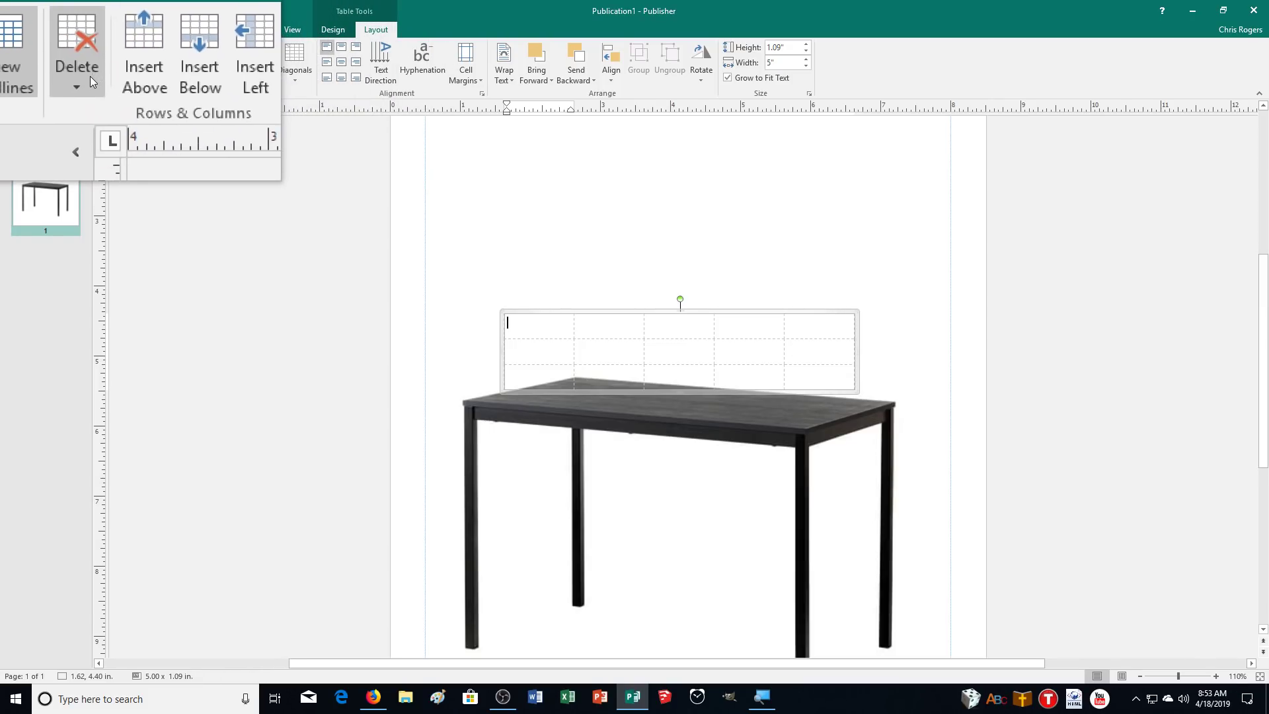
left_click(90, 74)
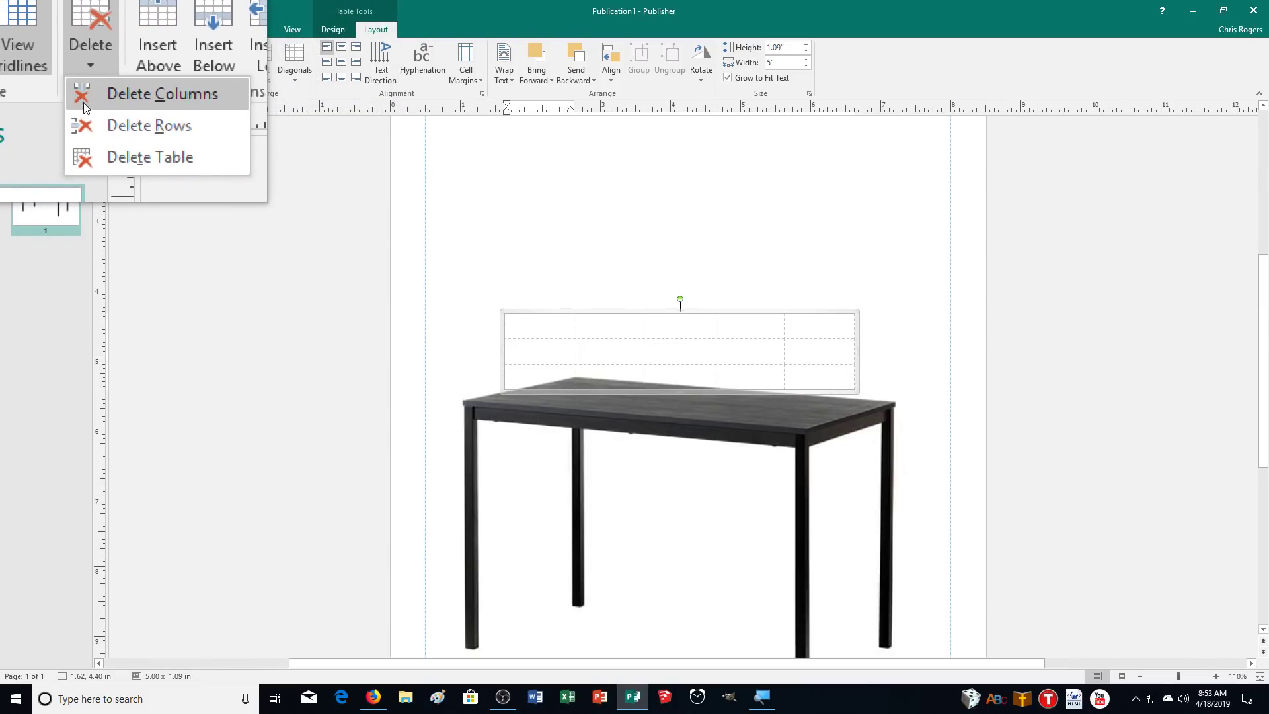
left_click(105, 77)
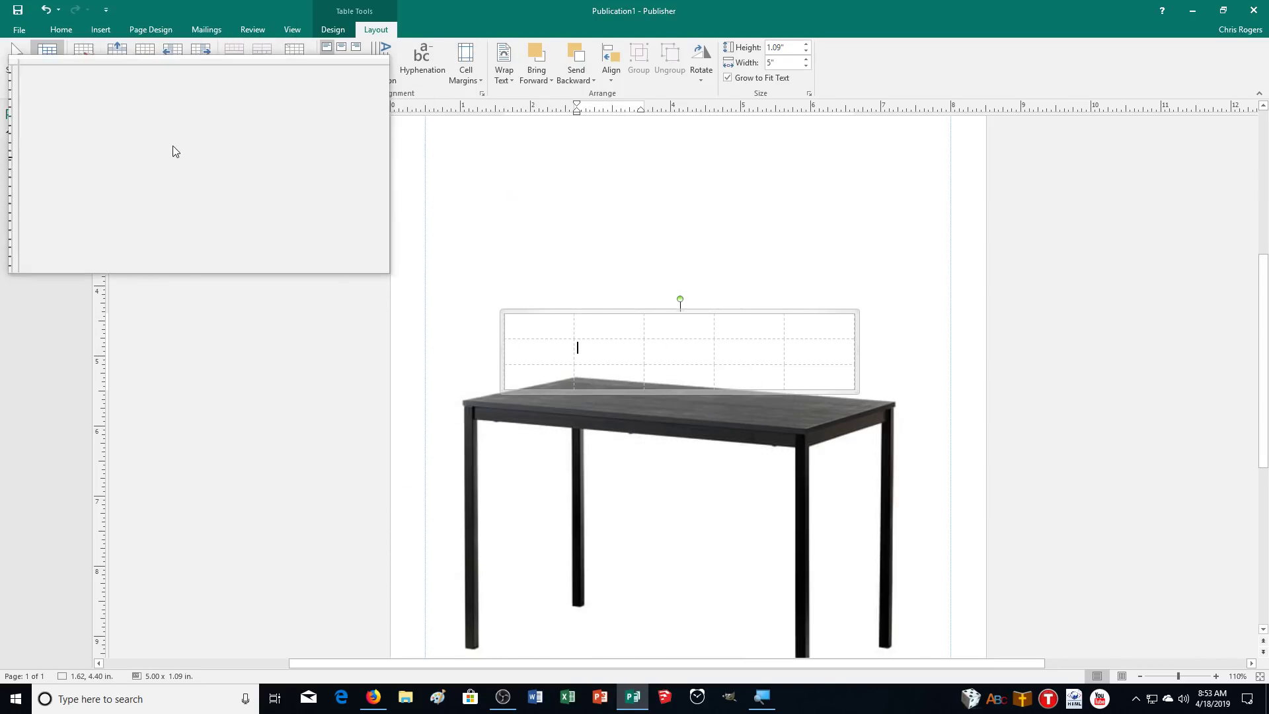
left_click(82, 81)
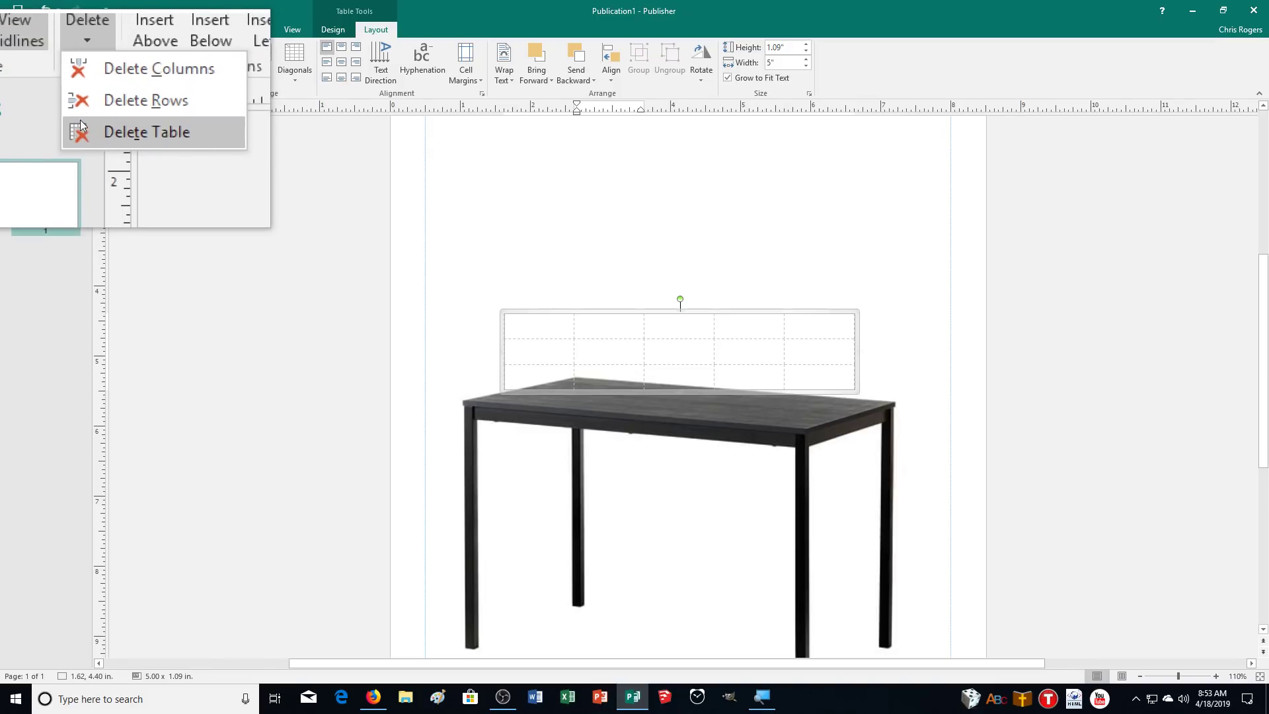
left_click(74, 76)
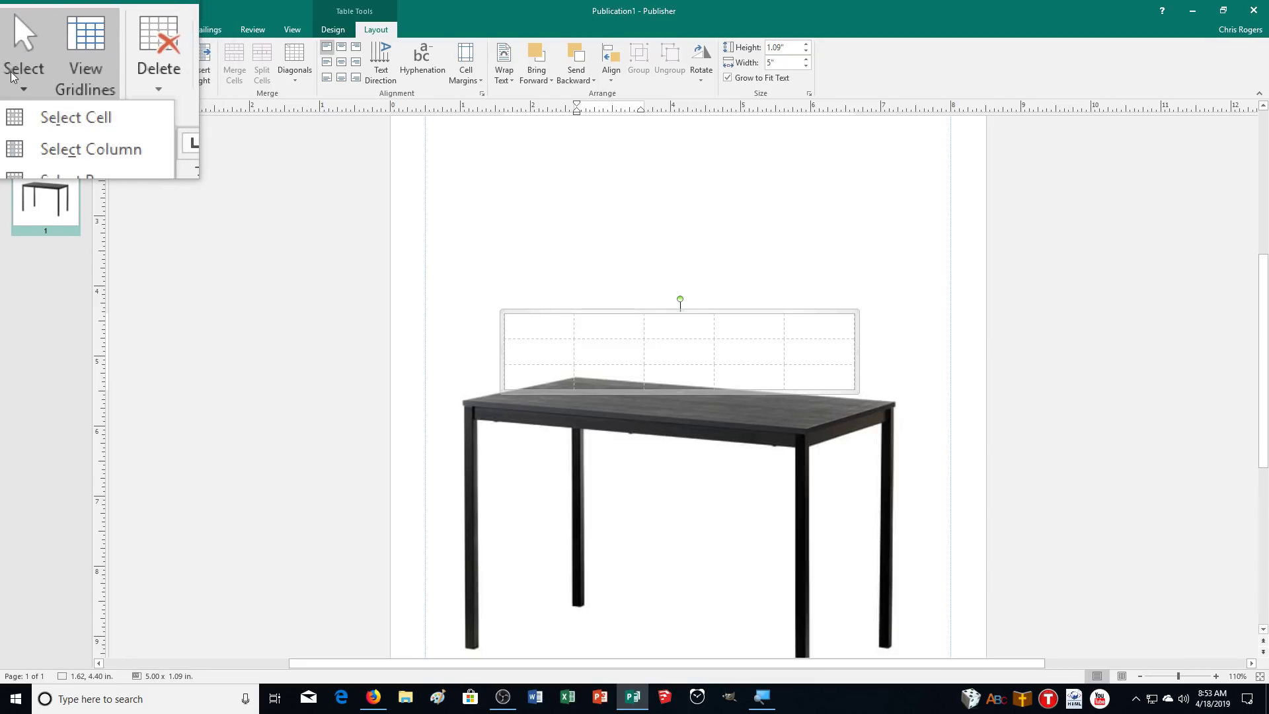
left_click(12, 76)
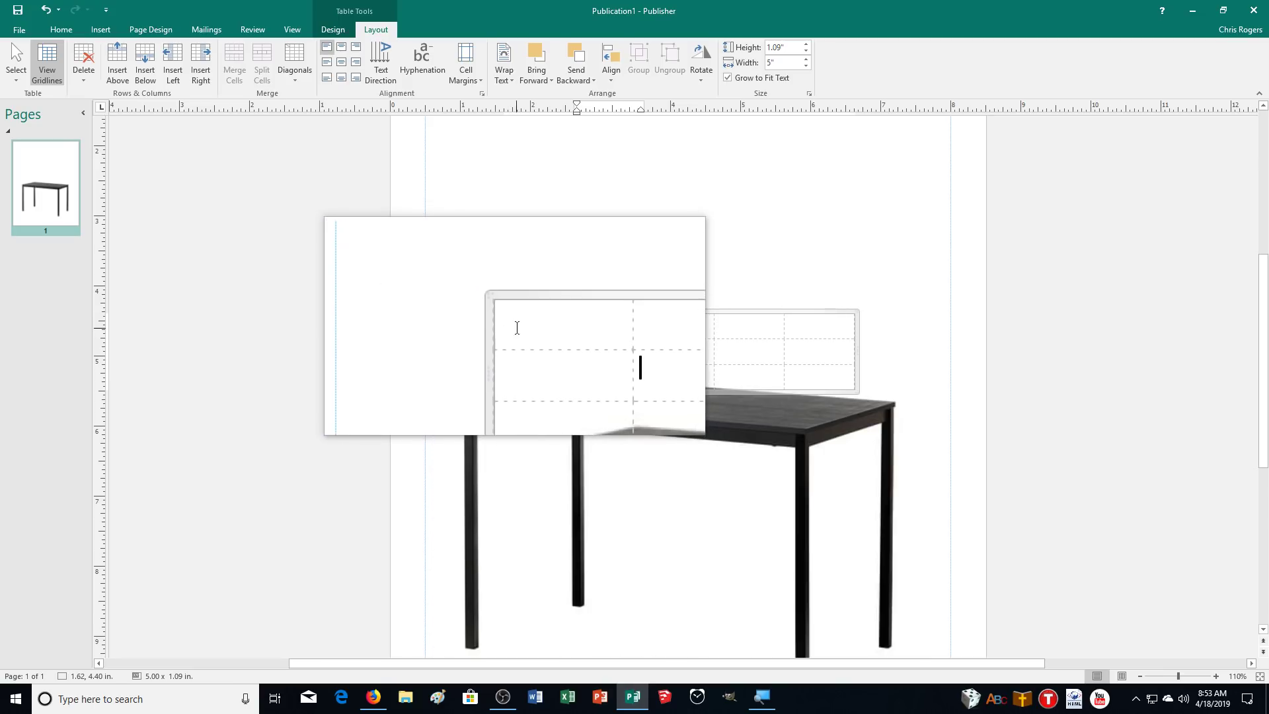
Try out selecting several cells in the top row and a block of cells spanning all three rows, clearing each selection.
left_click_drag(528, 330, 734, 330)
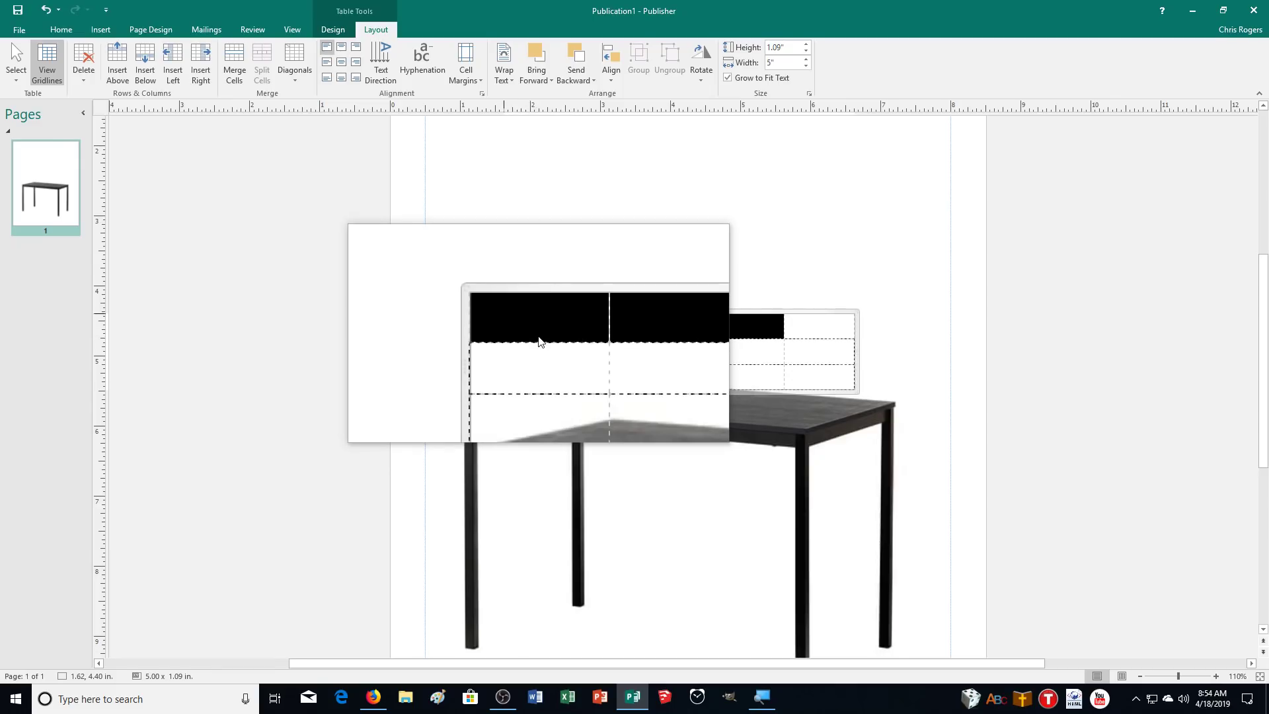
left_click(514, 326)
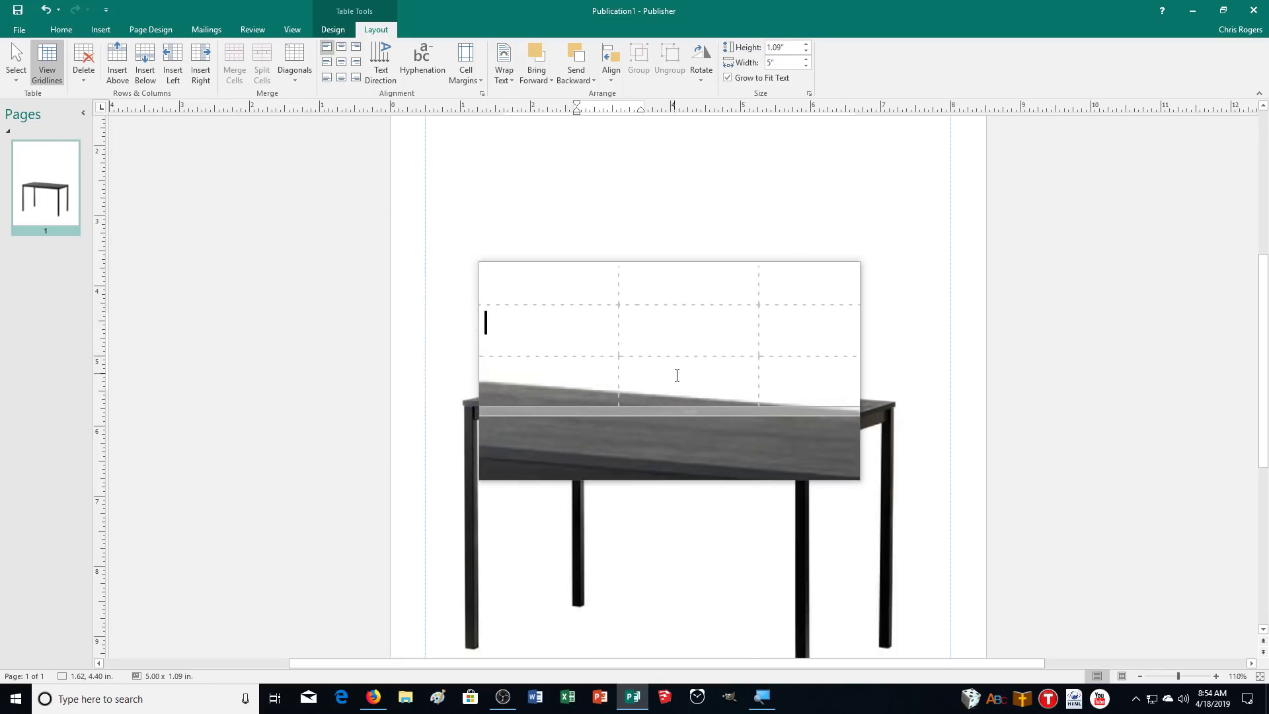
left_click_drag(697, 375, 629, 346)
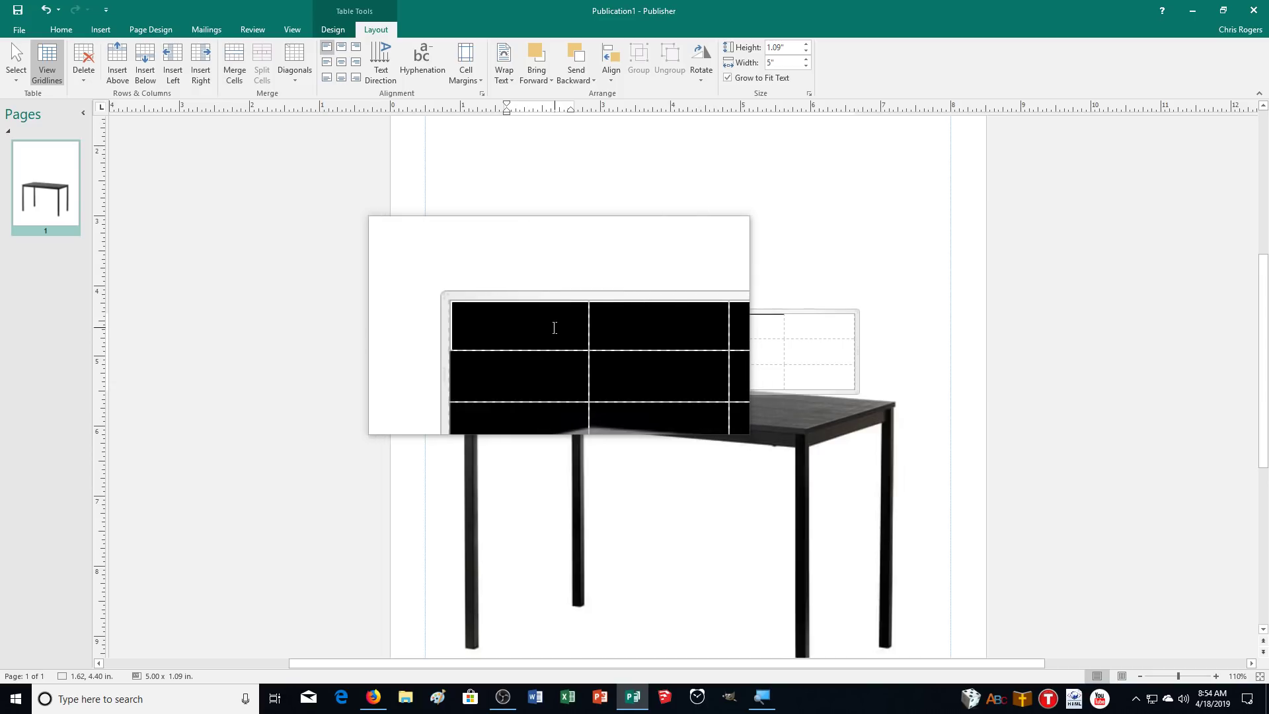
left_click(544, 330)
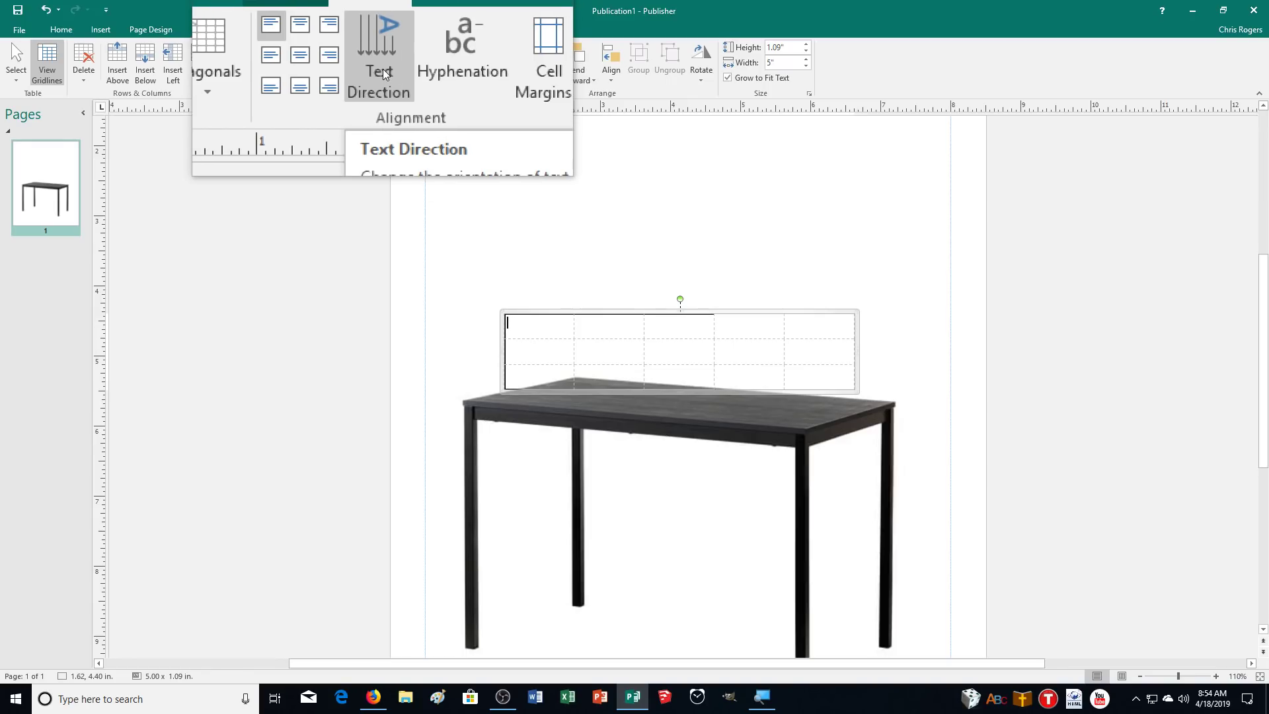
Examine the hyphenation settings, the cell margin presets, and the Format Table layout, size, and colors and lines settings.
left_click(436, 66)
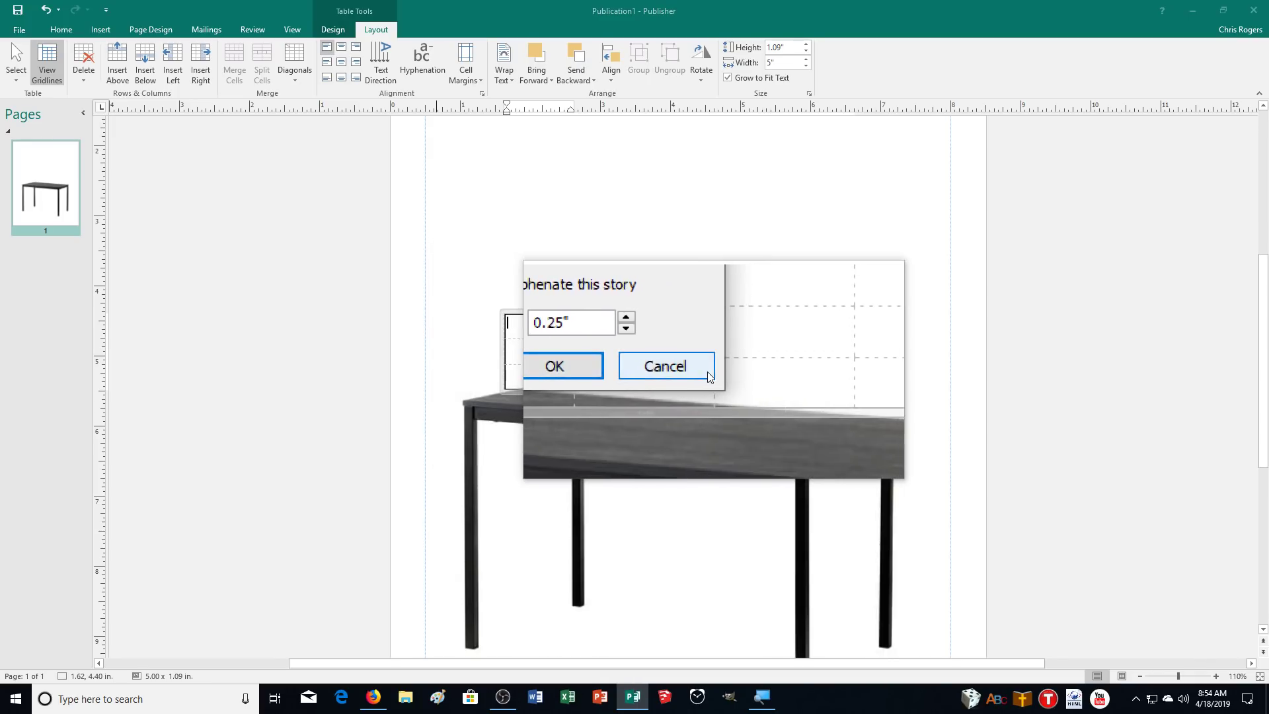
left_click(699, 373)
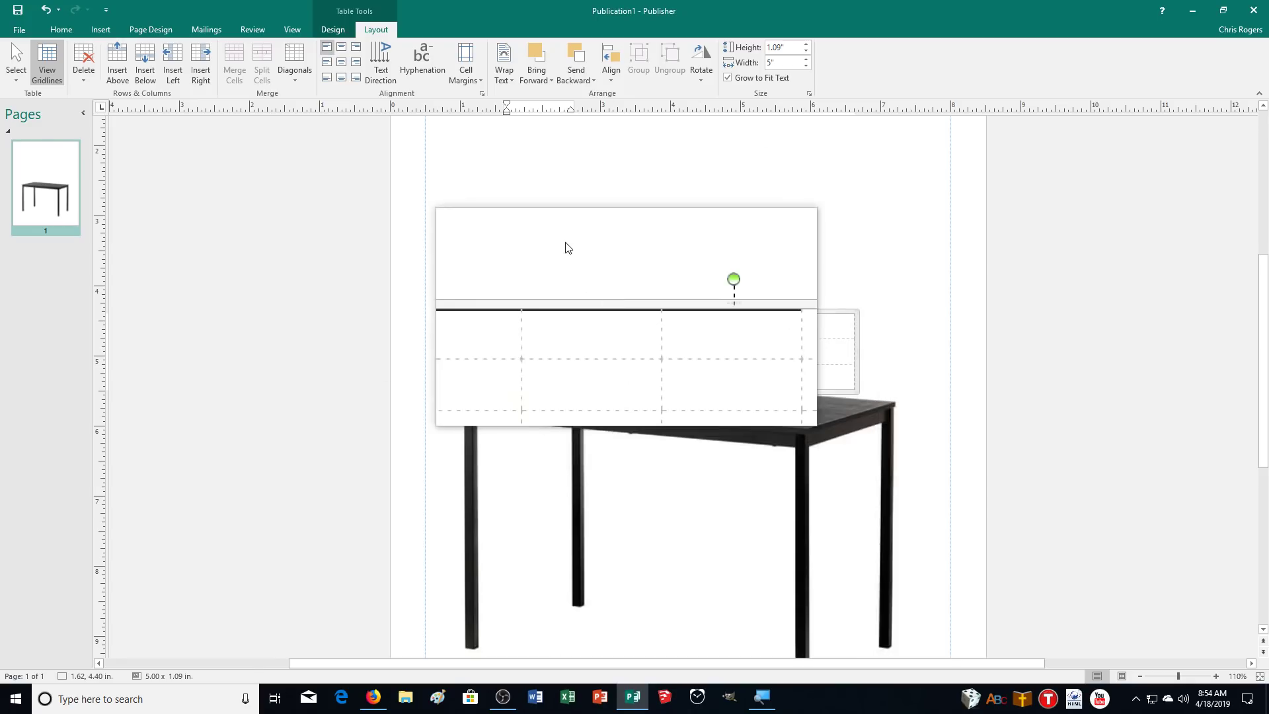
left_click(462, 69)
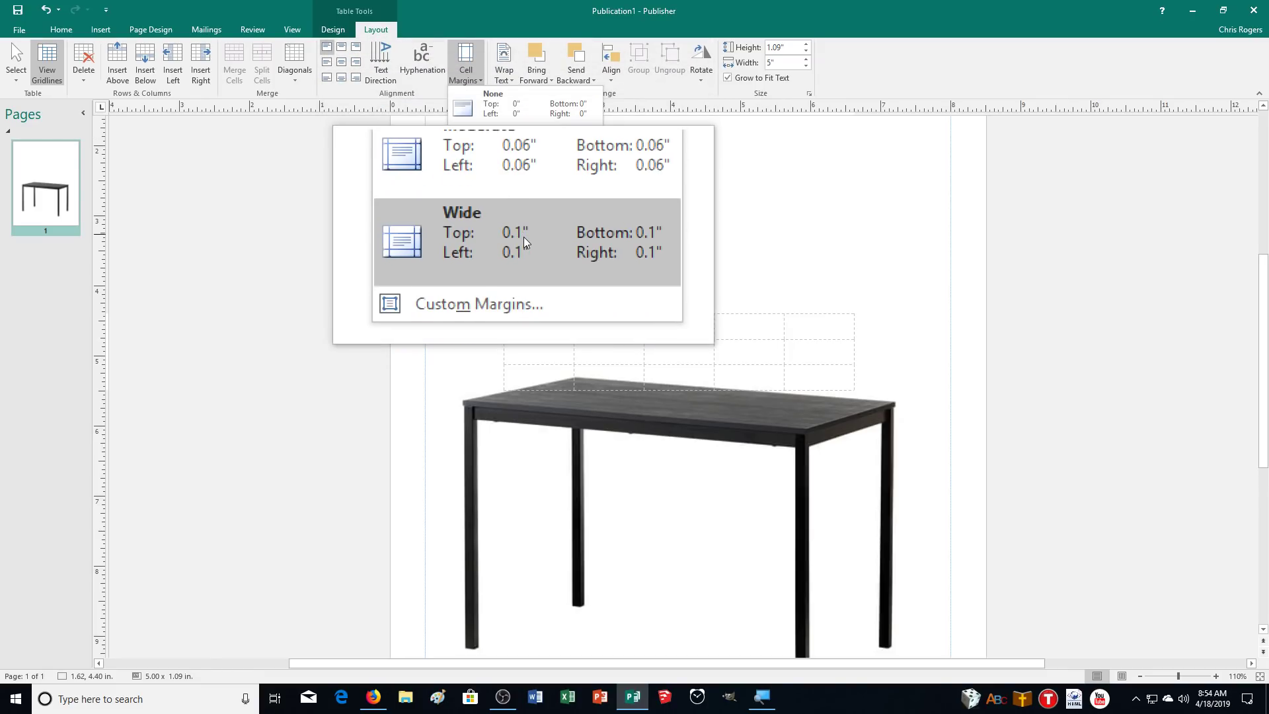
left_click(515, 278)
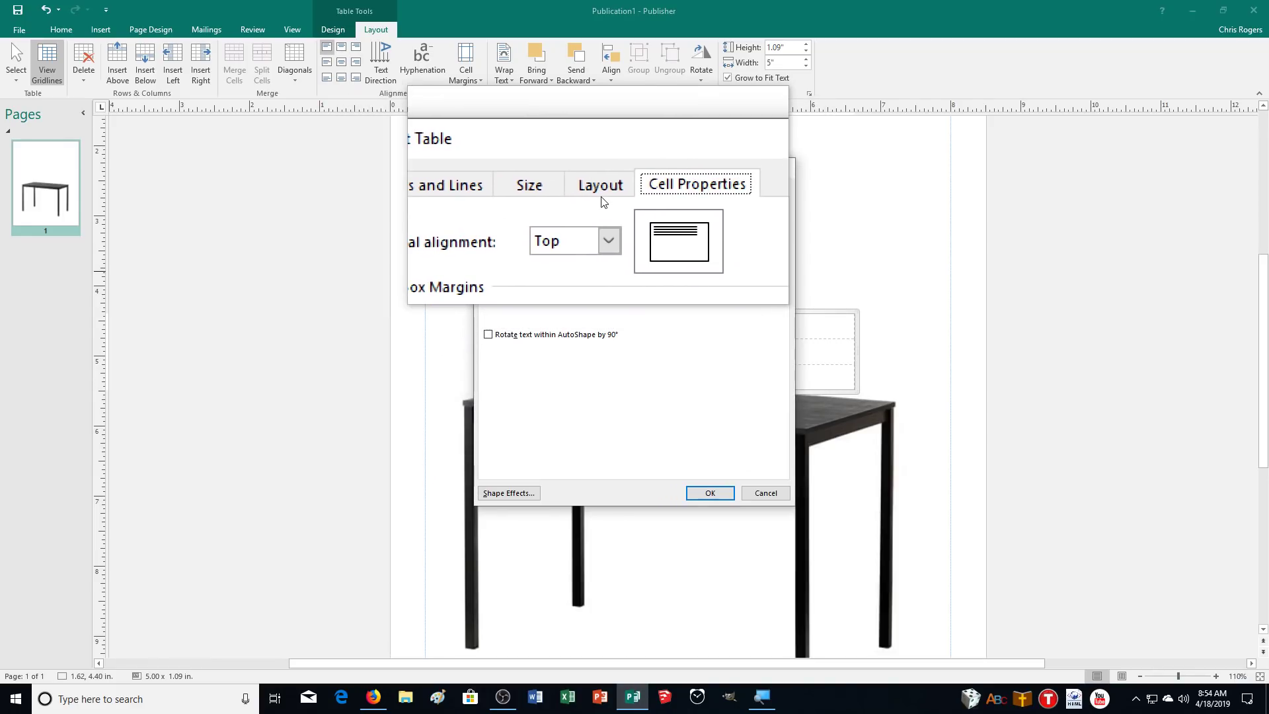
left_click(600, 197)
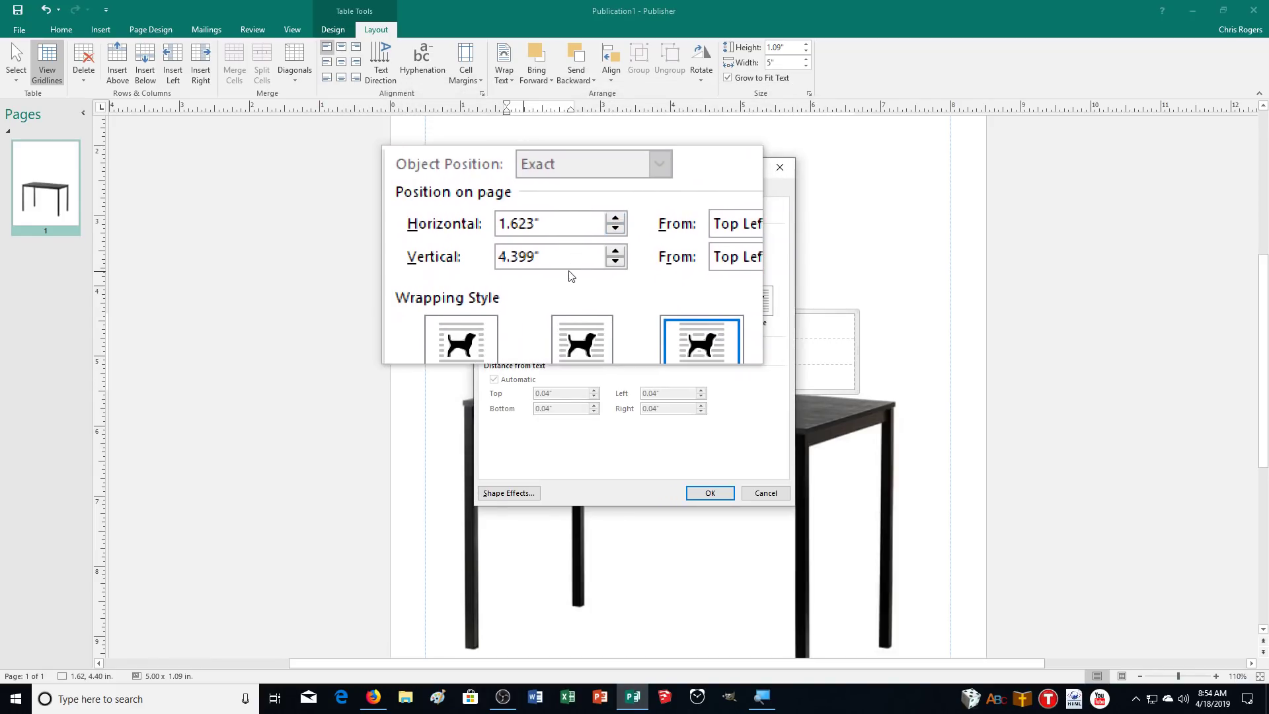
left_click(561, 190)
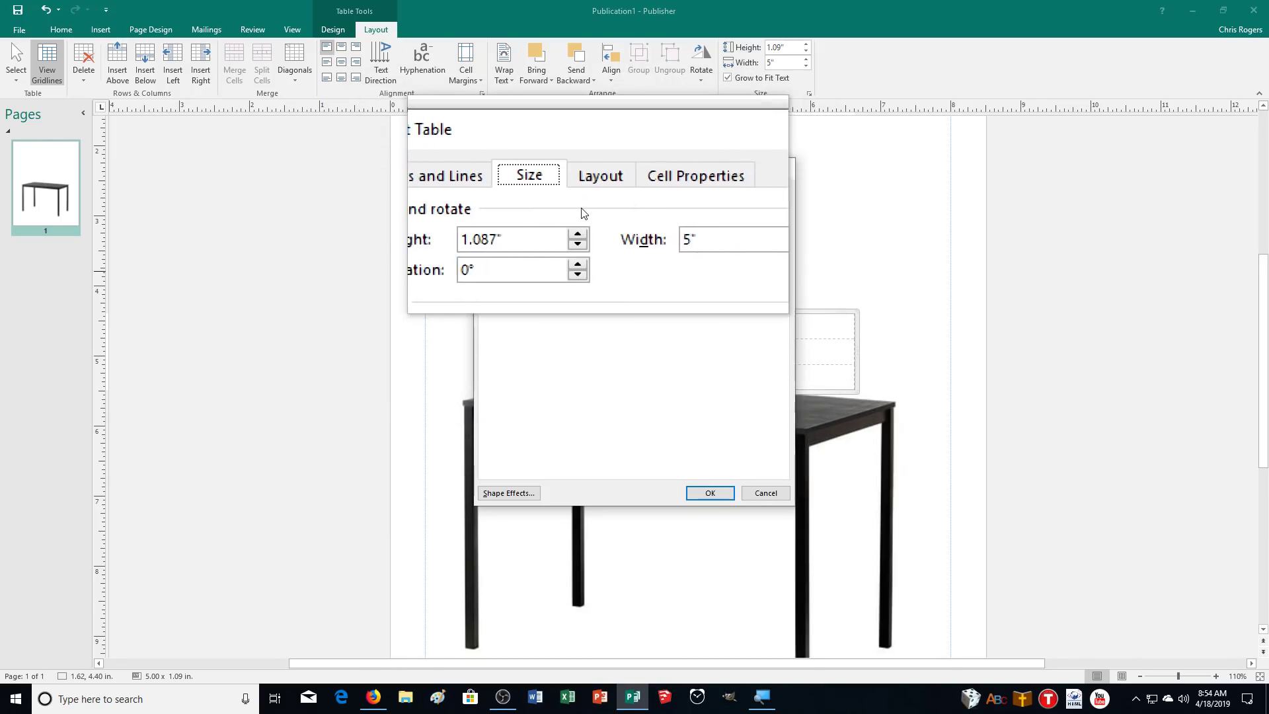
left_click(512, 190)
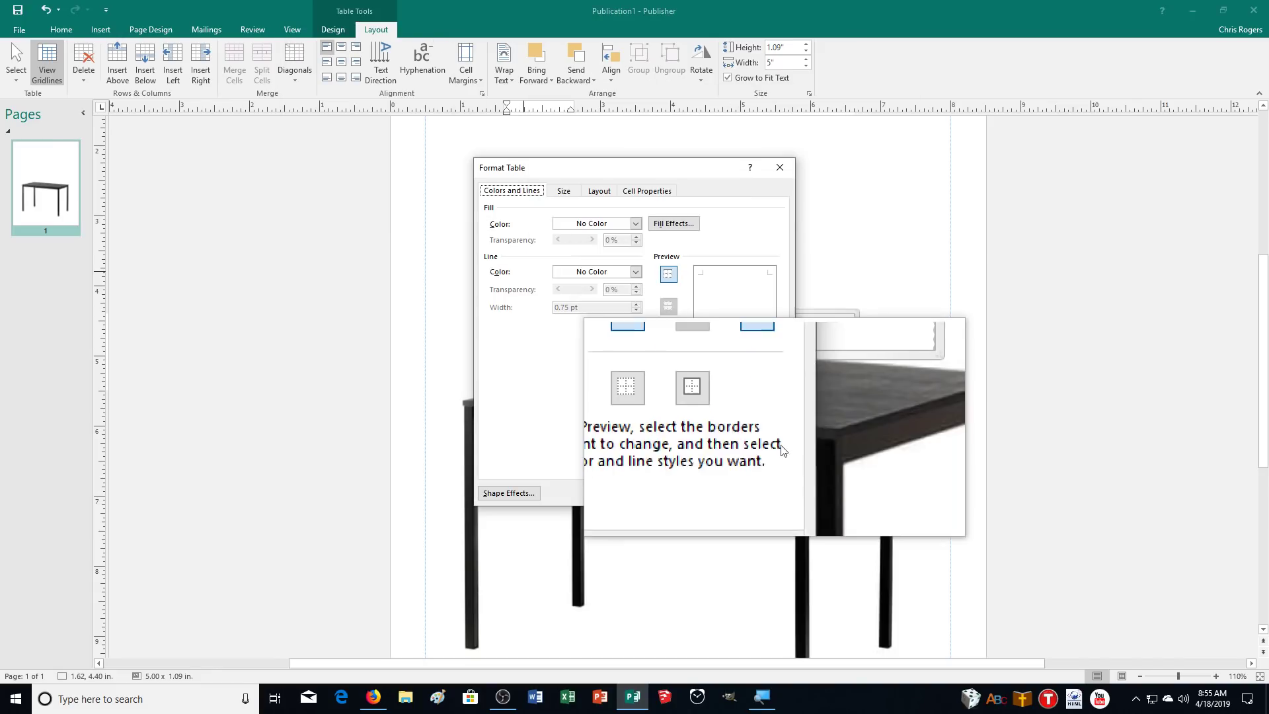
left_click(765, 493)
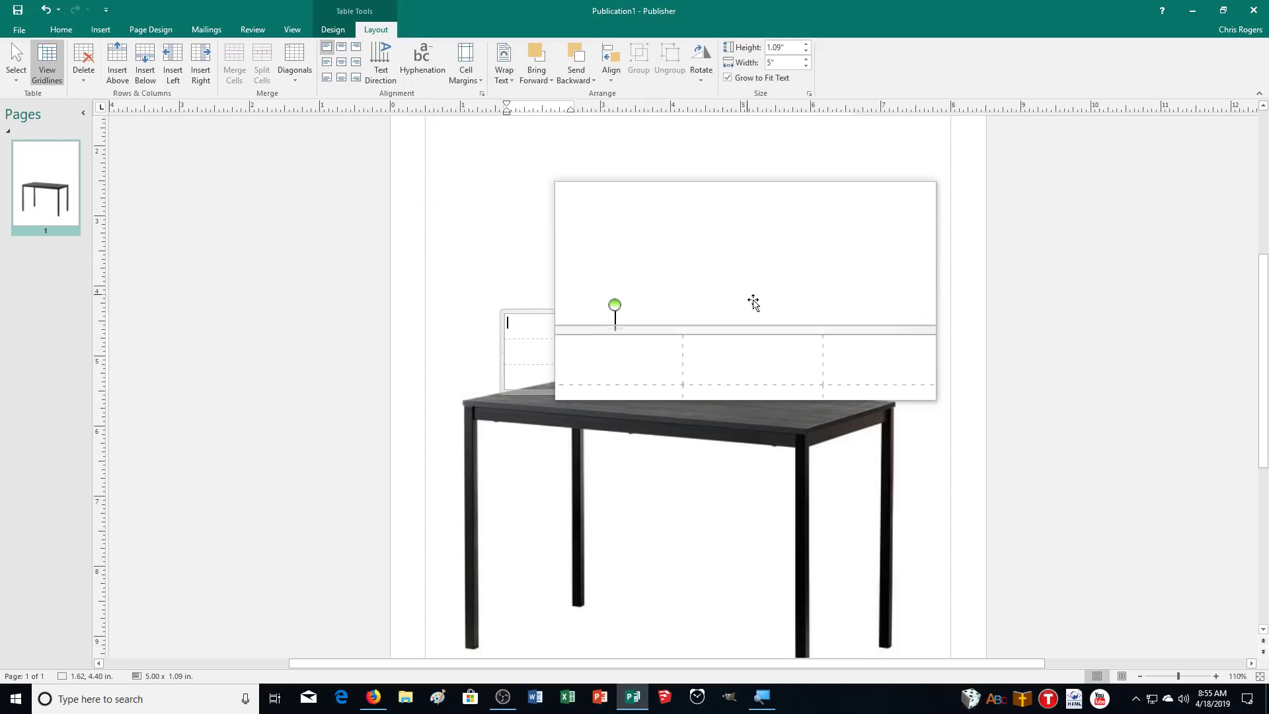
Merge all cells of the table's top row into a single cell.
left_click_drag(814, 327, 561, 322)
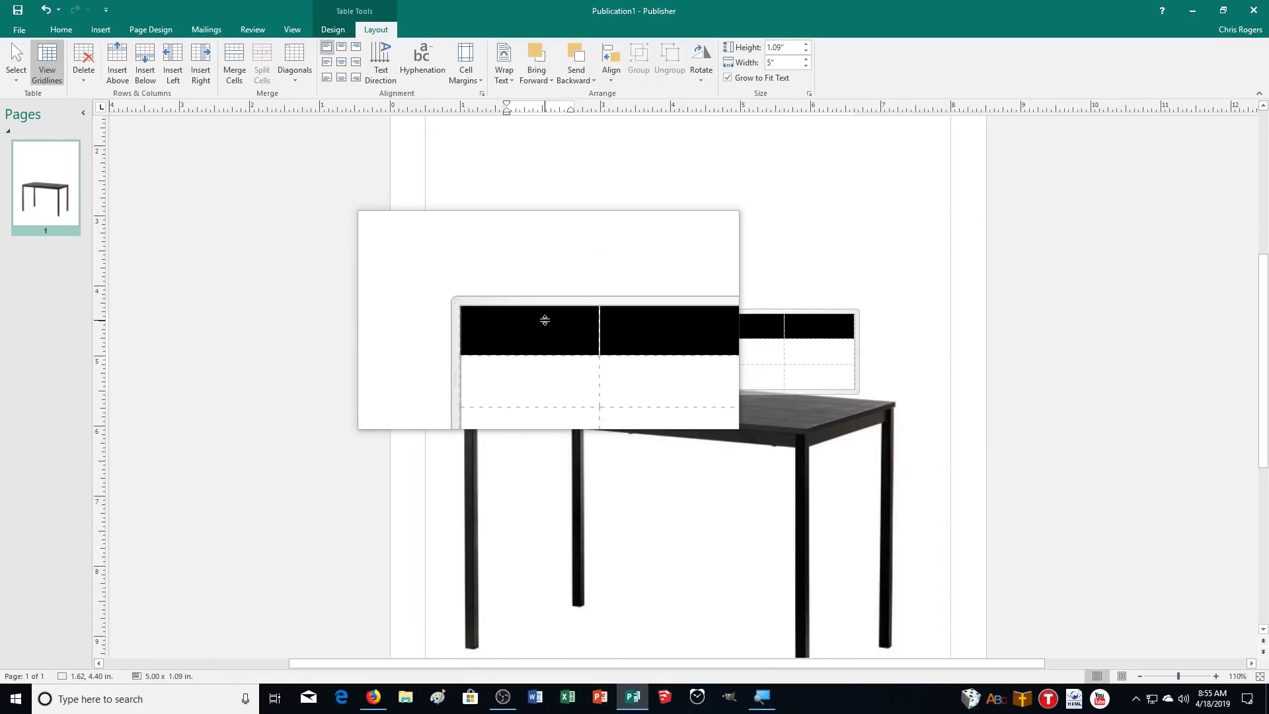
left_click(240, 54)
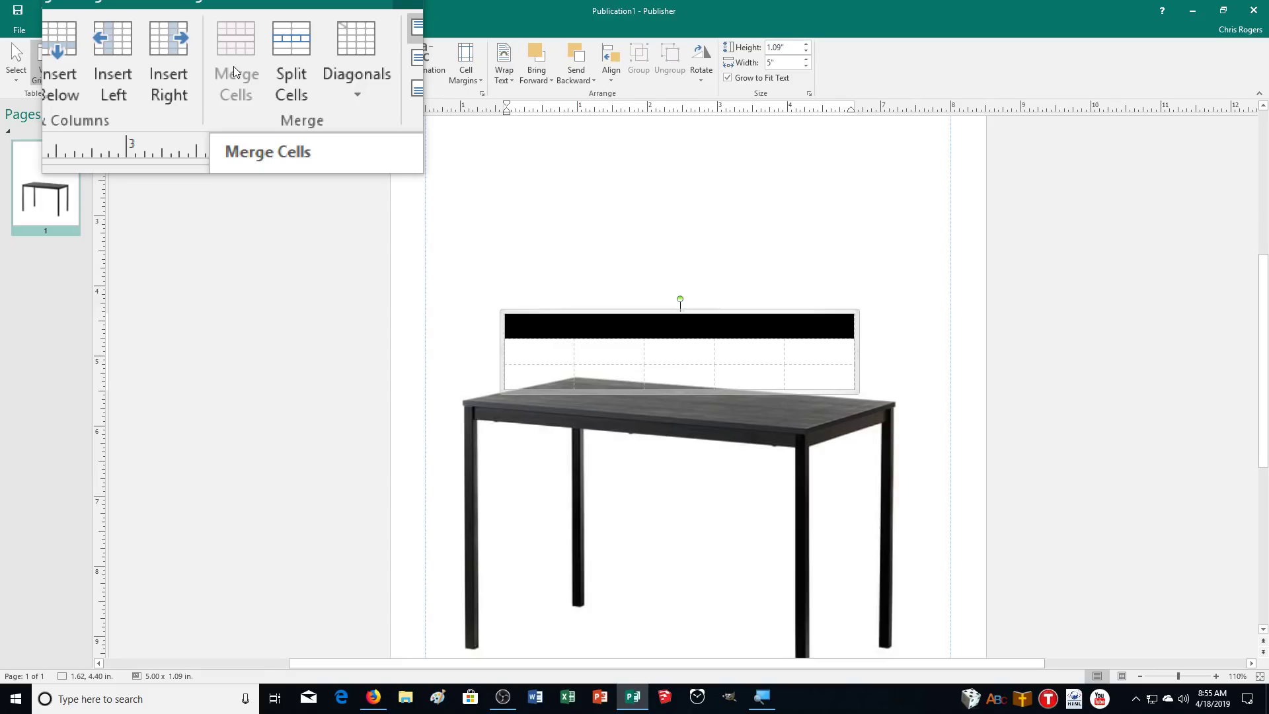
left_click(333, 29)
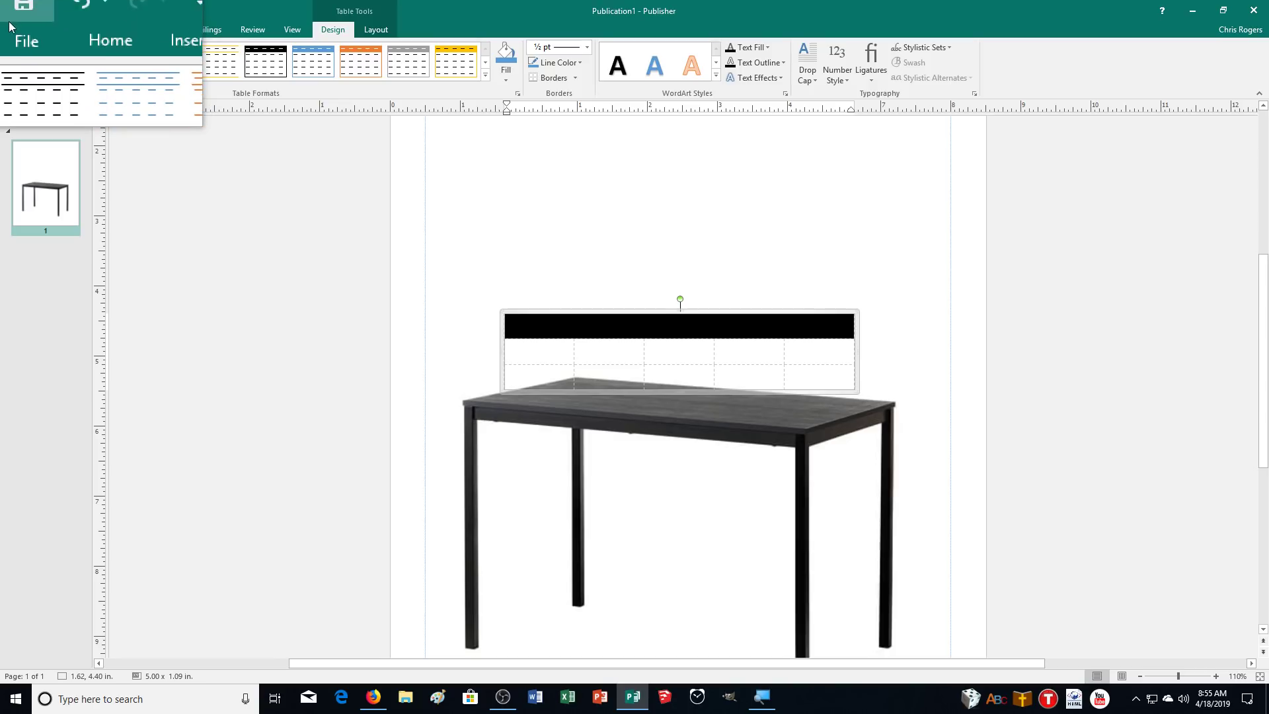
Open the recently used publication PUB25.pub.
left_click(9, 27)
left_click(11, 114)
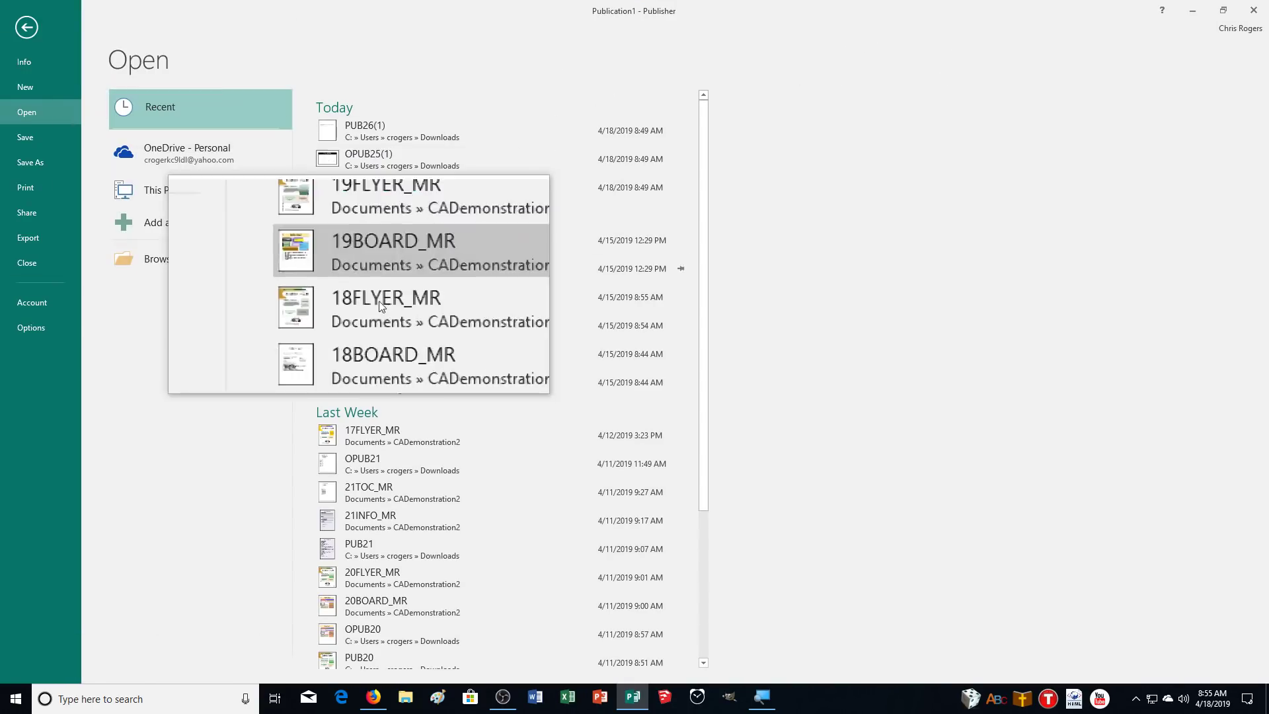
left_click(427, 388)
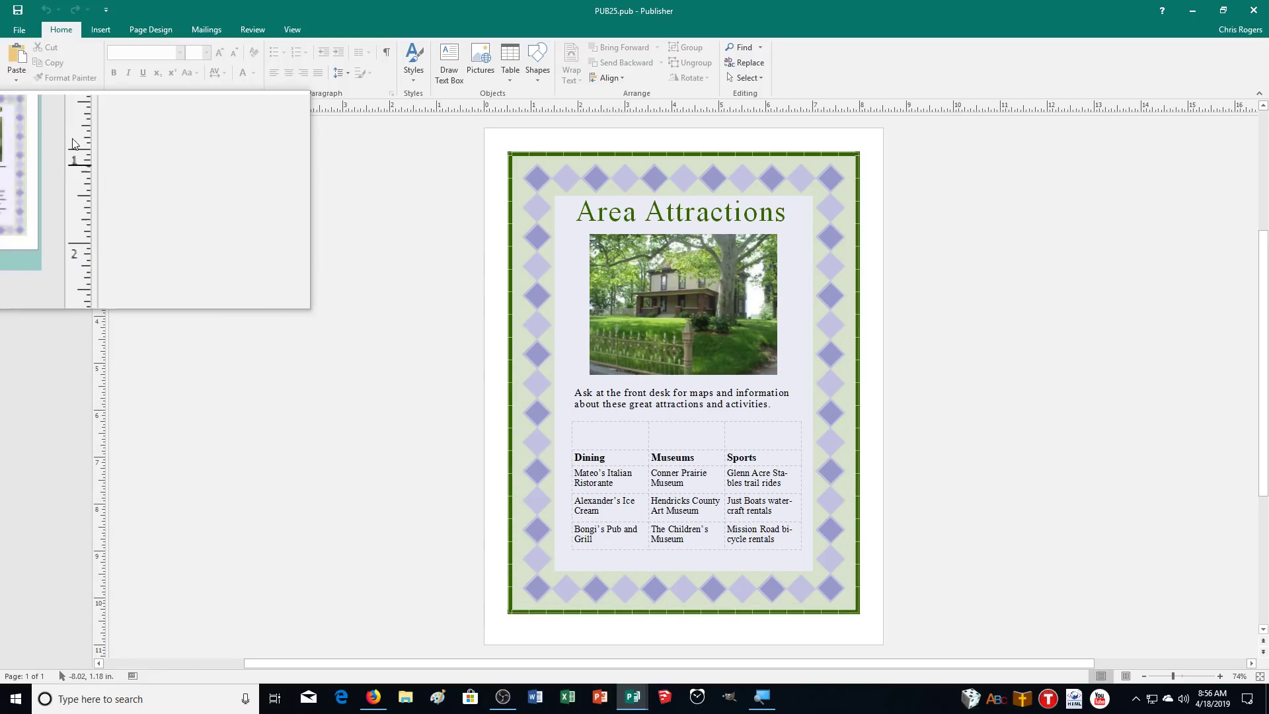
Save the publication under the name 25FLYER_MR in the CADemonstration2 folder inside Documents.
left_click(14, 31)
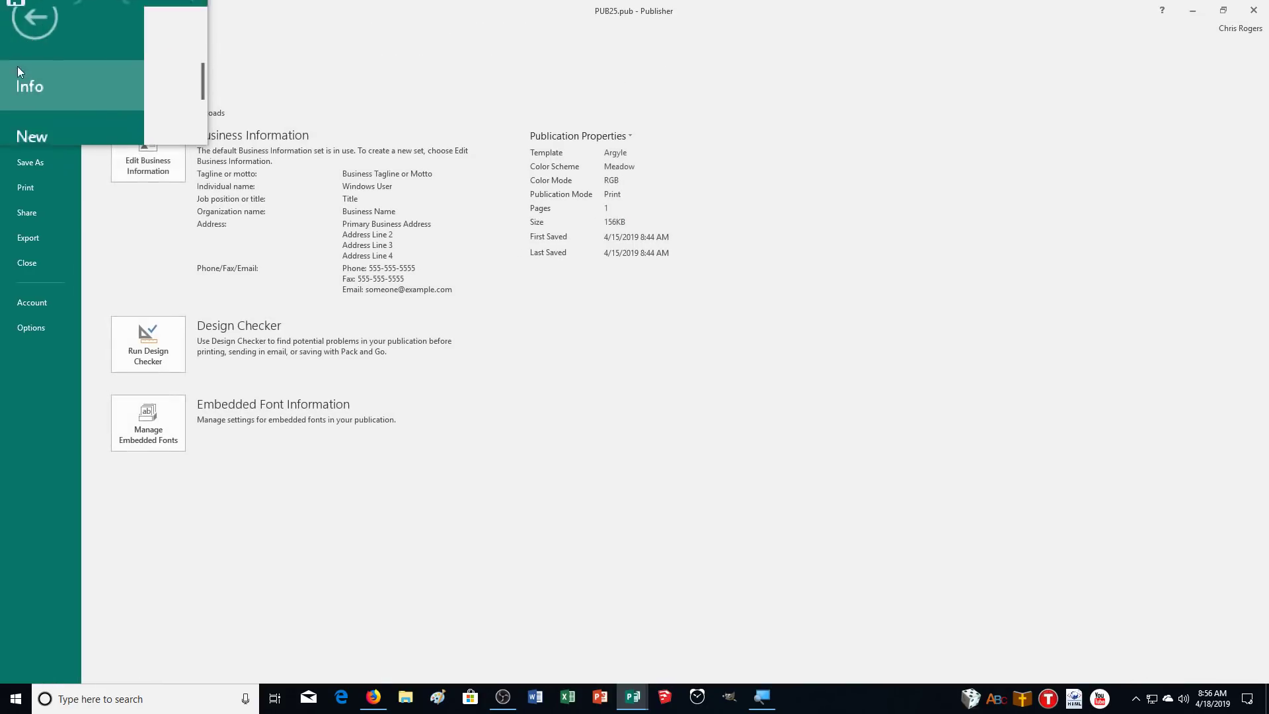
left_click(19, 162)
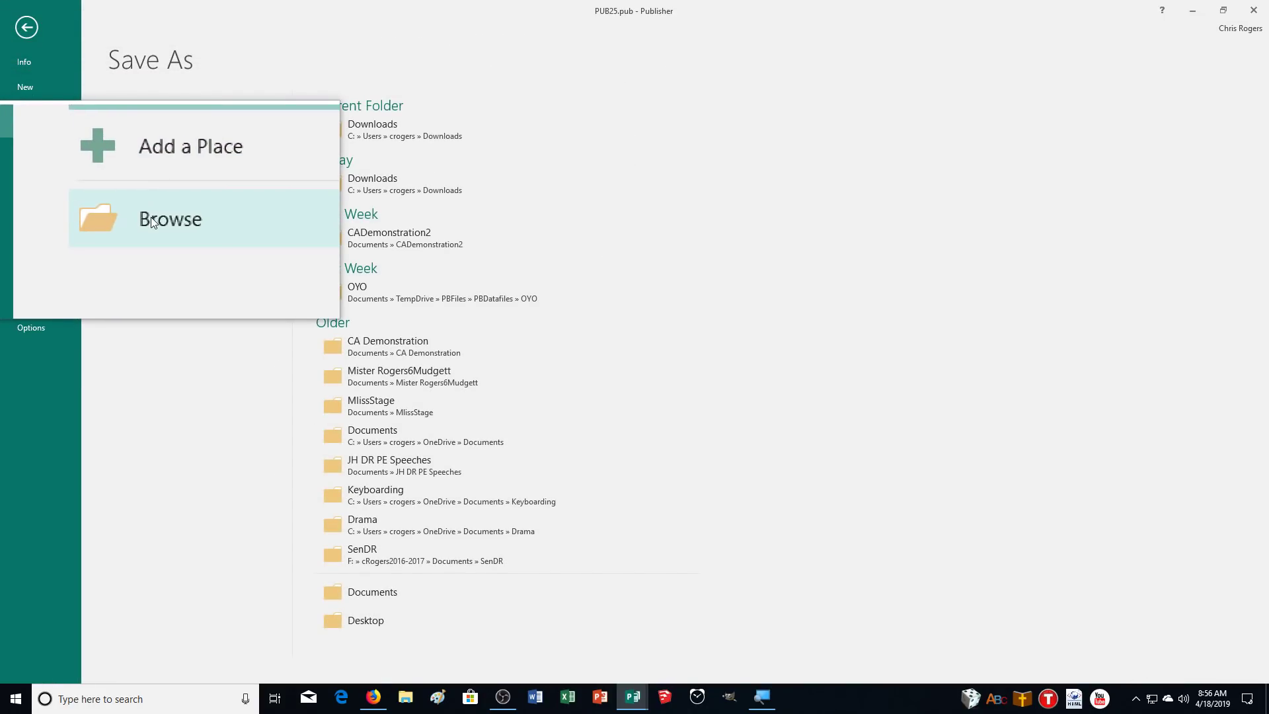
left_click(150, 218)
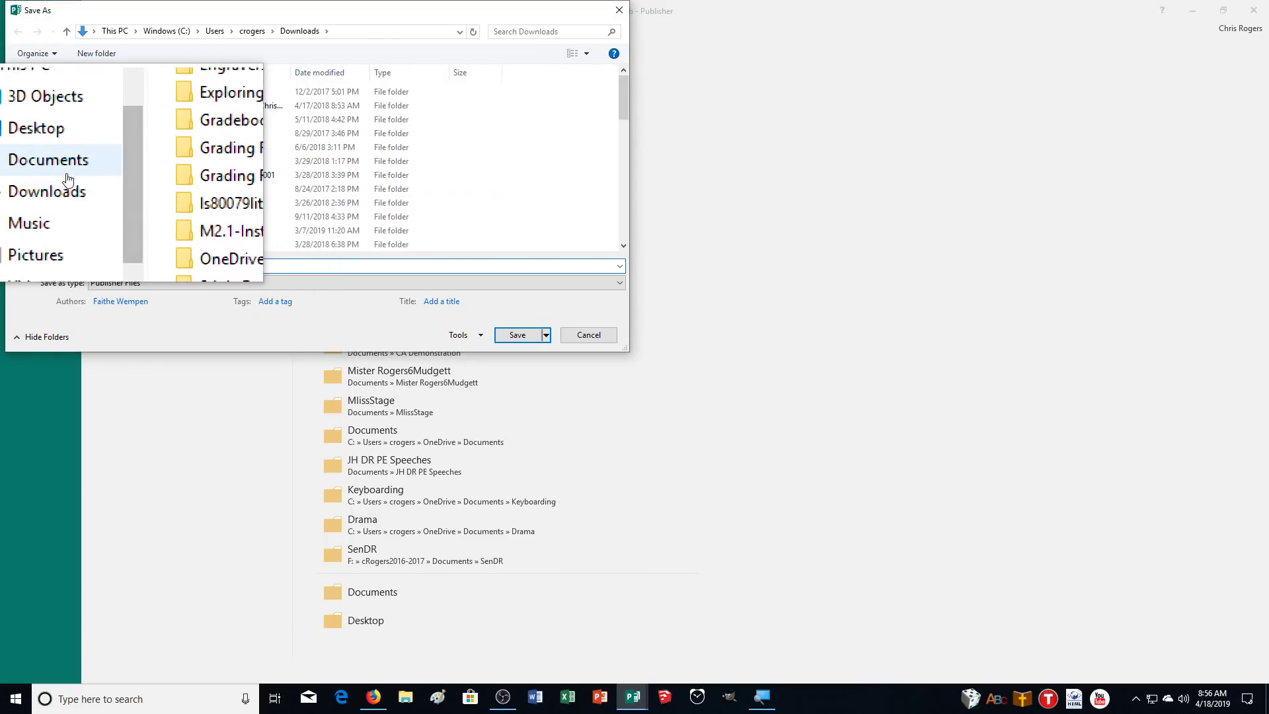
left_click(94, 176)
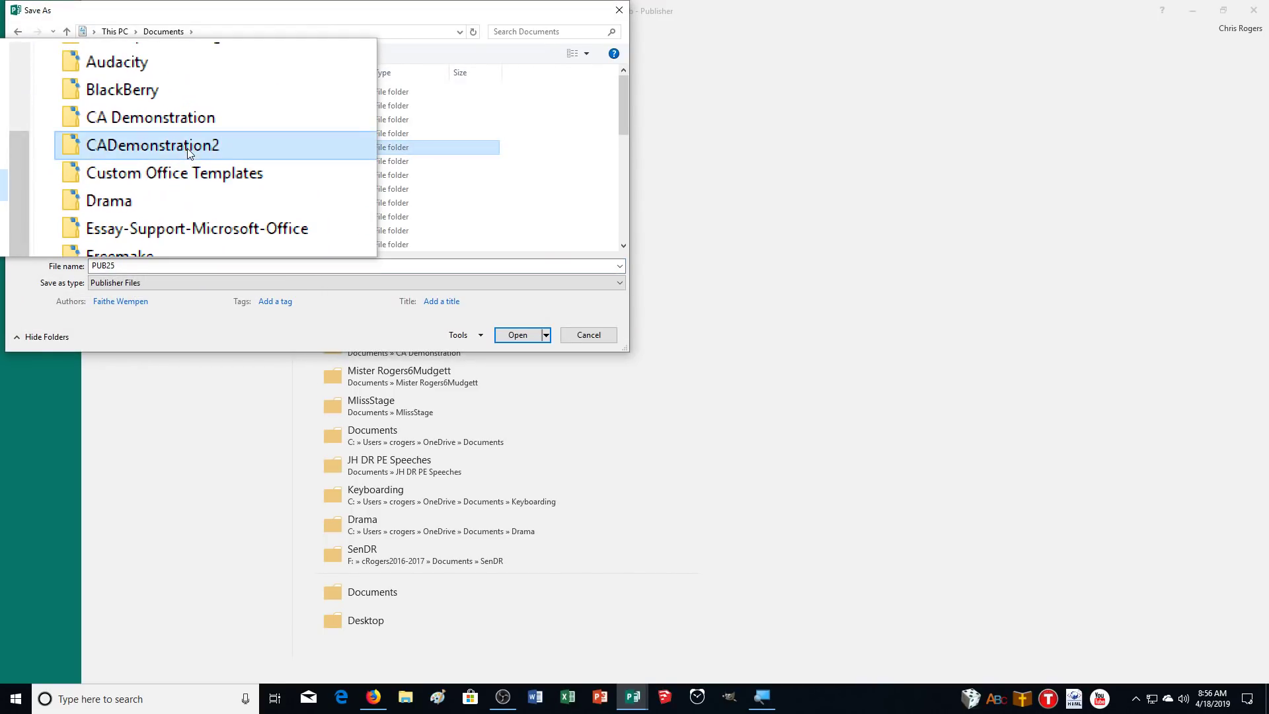
double_click(188, 148)
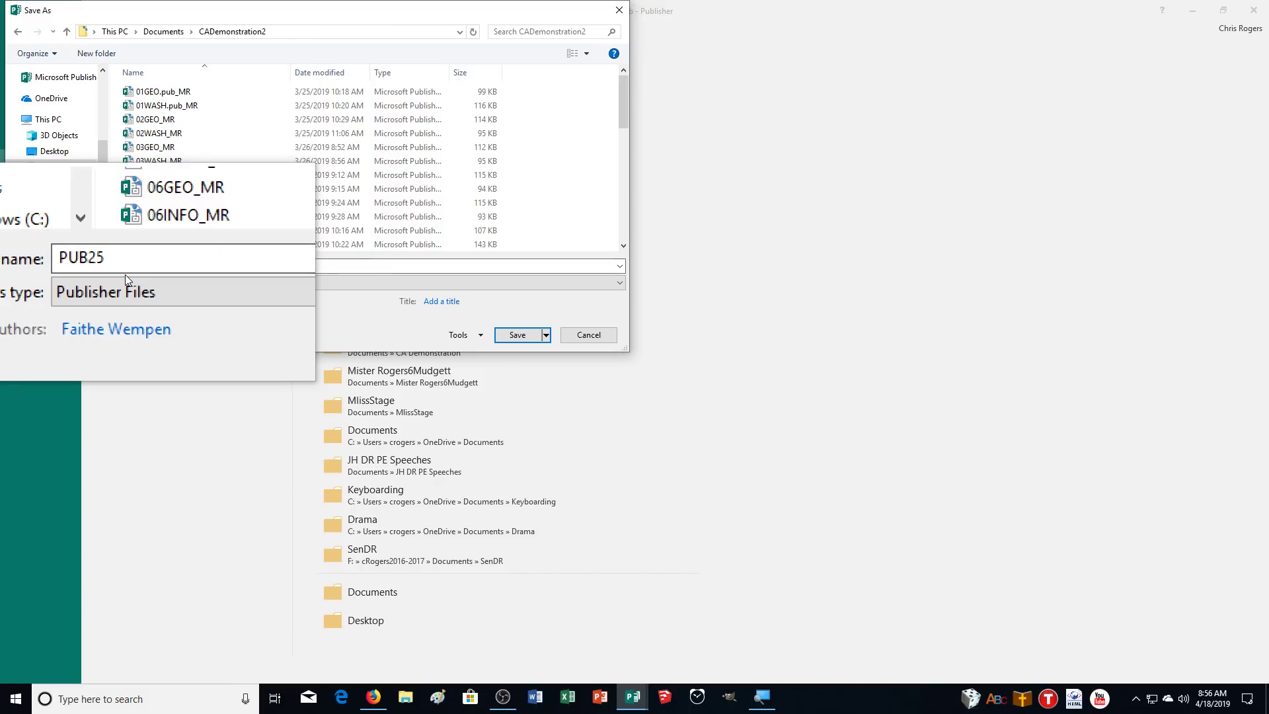
double_click(124, 271)
type("24")
key("BackSpace")
type("5FLYER_MR")
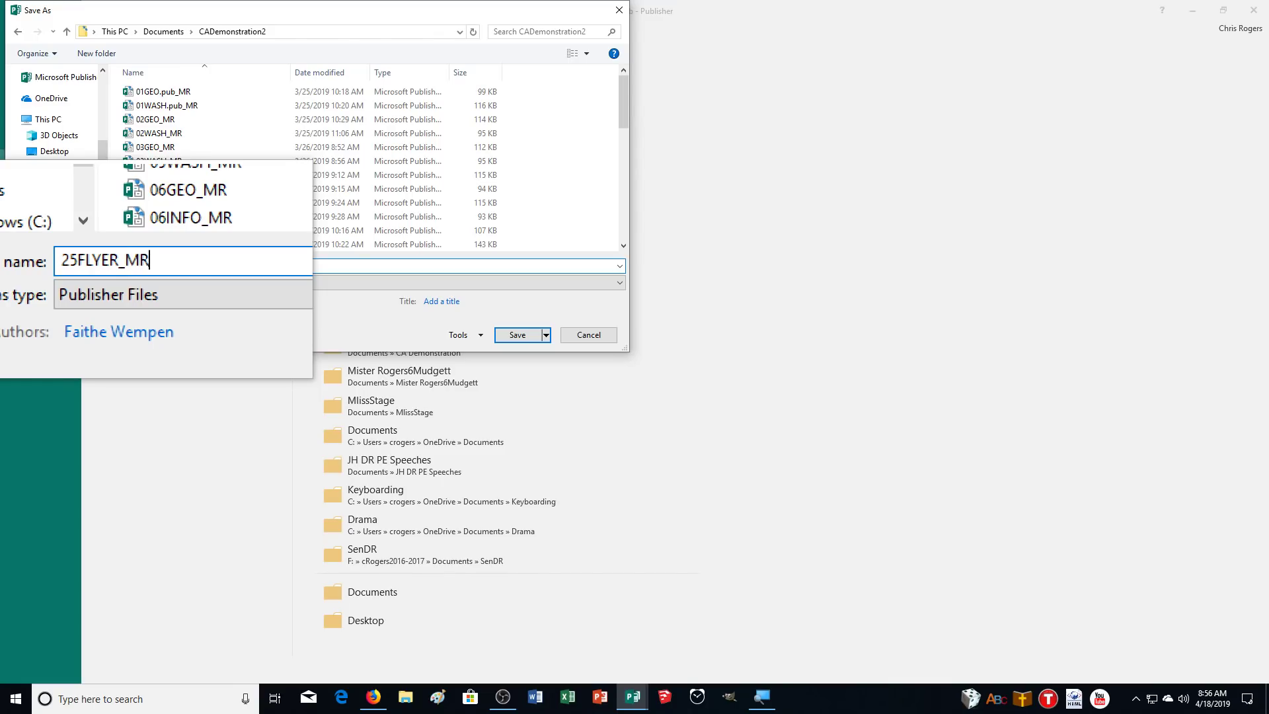
key("Return")
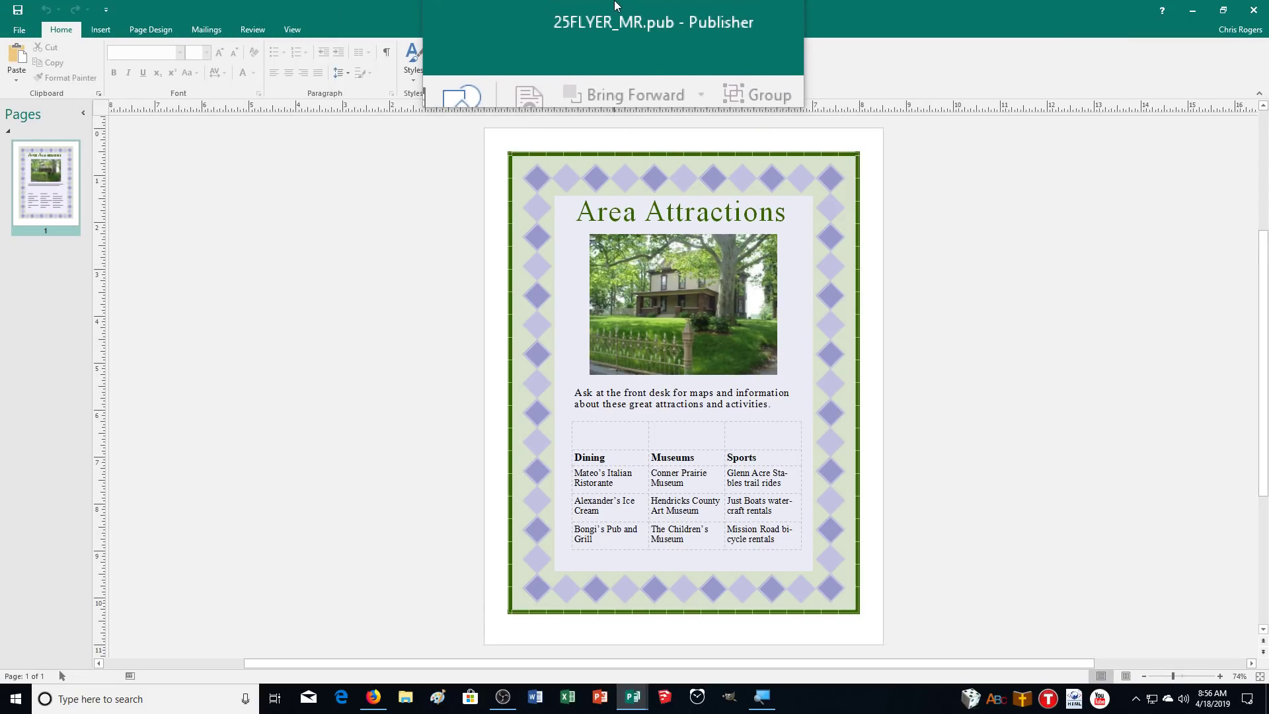
Merge the three empty cells in the top row of the attractions table into one cell.
left_click(1211, 673)
left_click(1210, 672)
left_click(1211, 673)
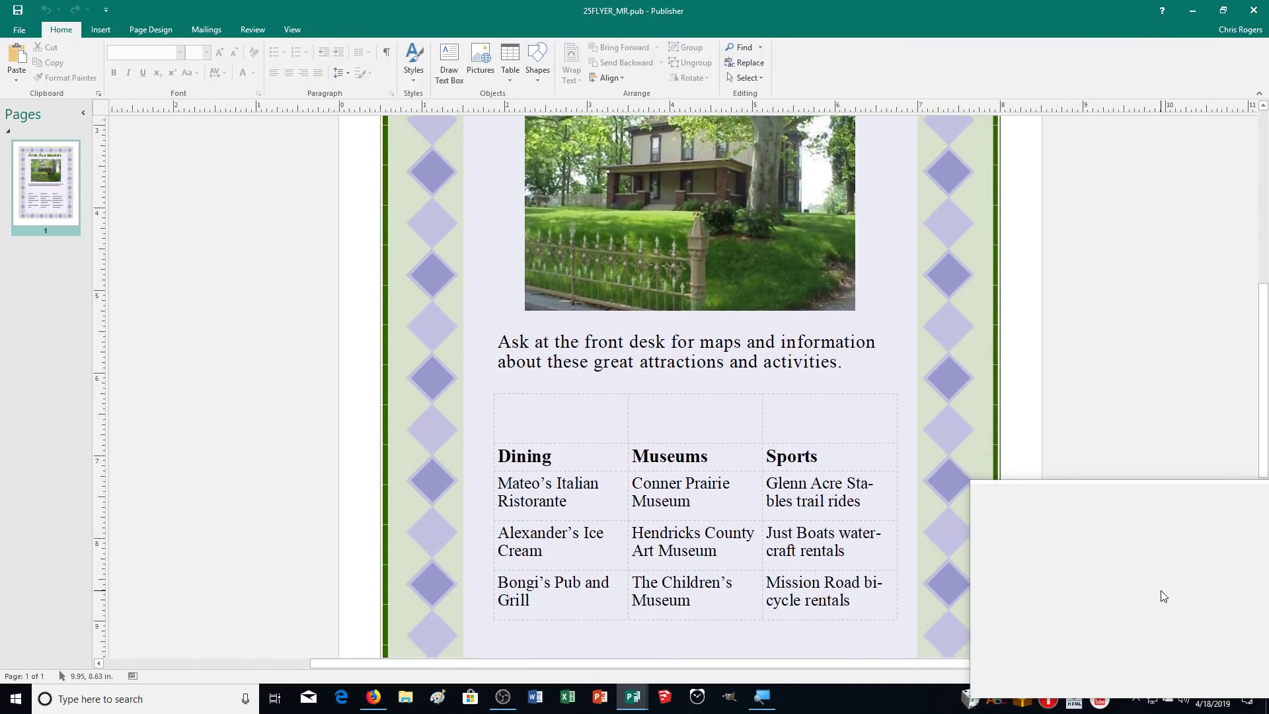
left_click(1216, 676)
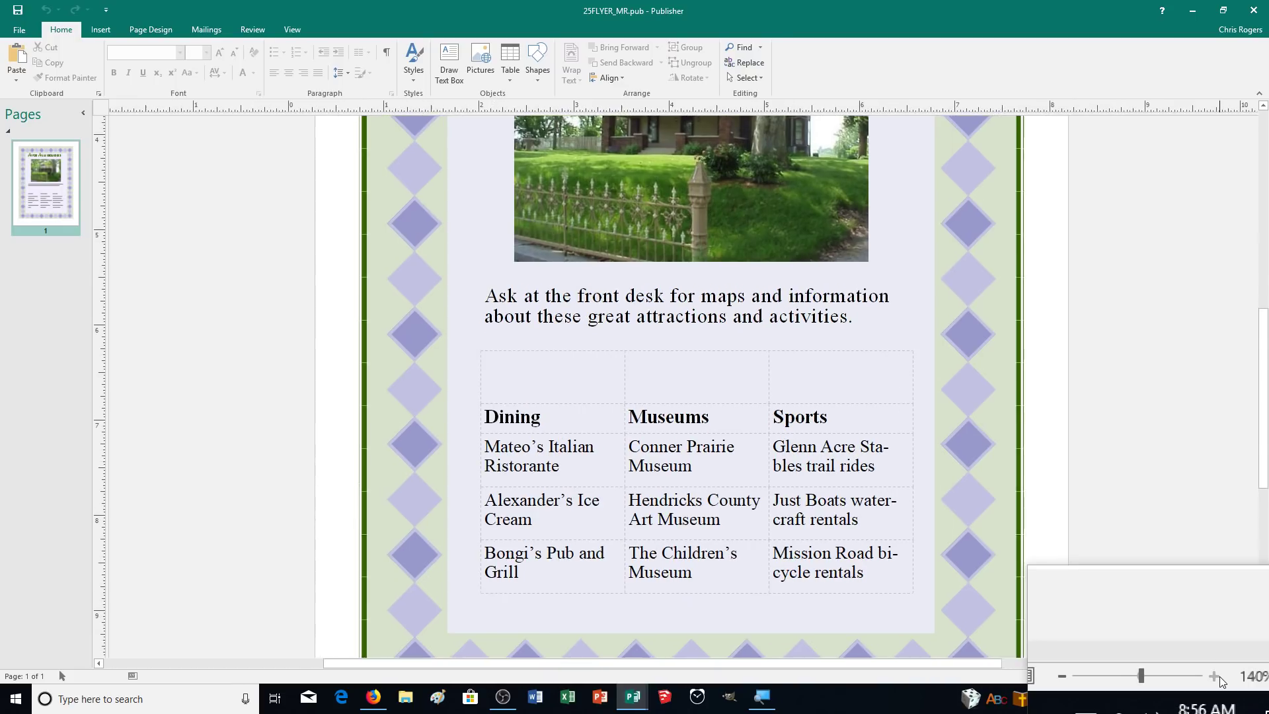
left_click(1216, 676)
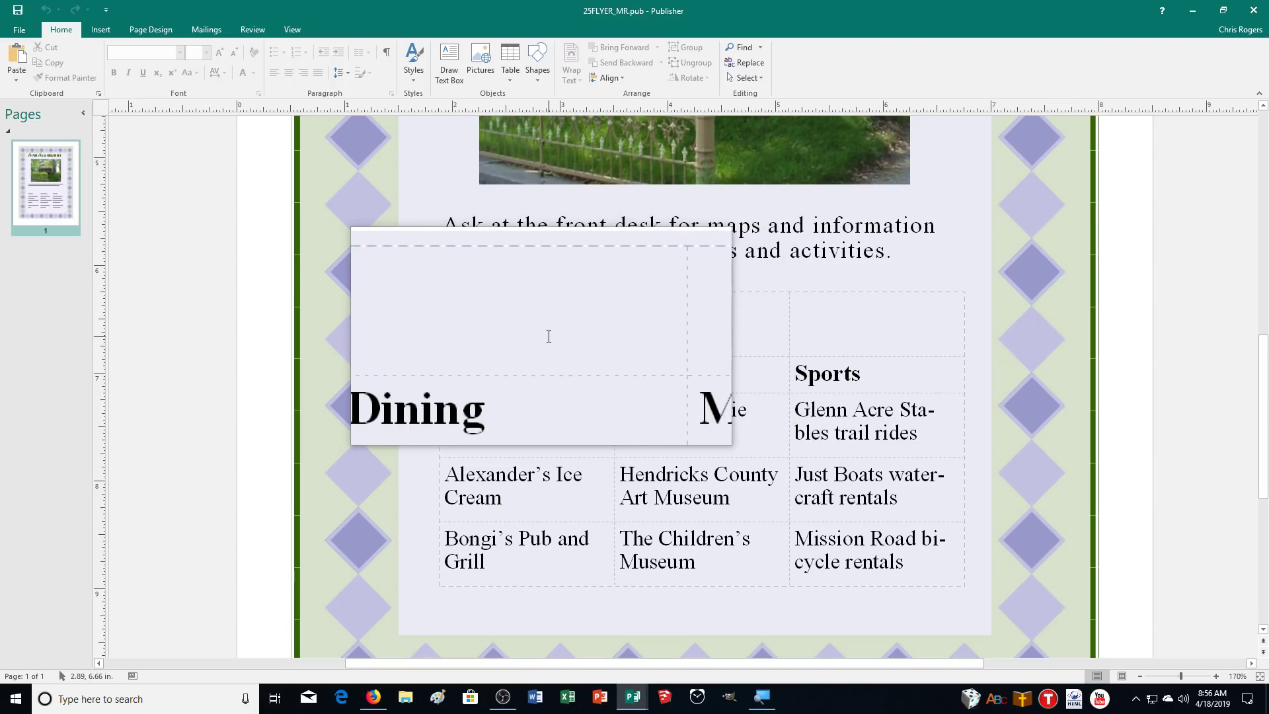
left_click_drag(495, 326, 802, 335)
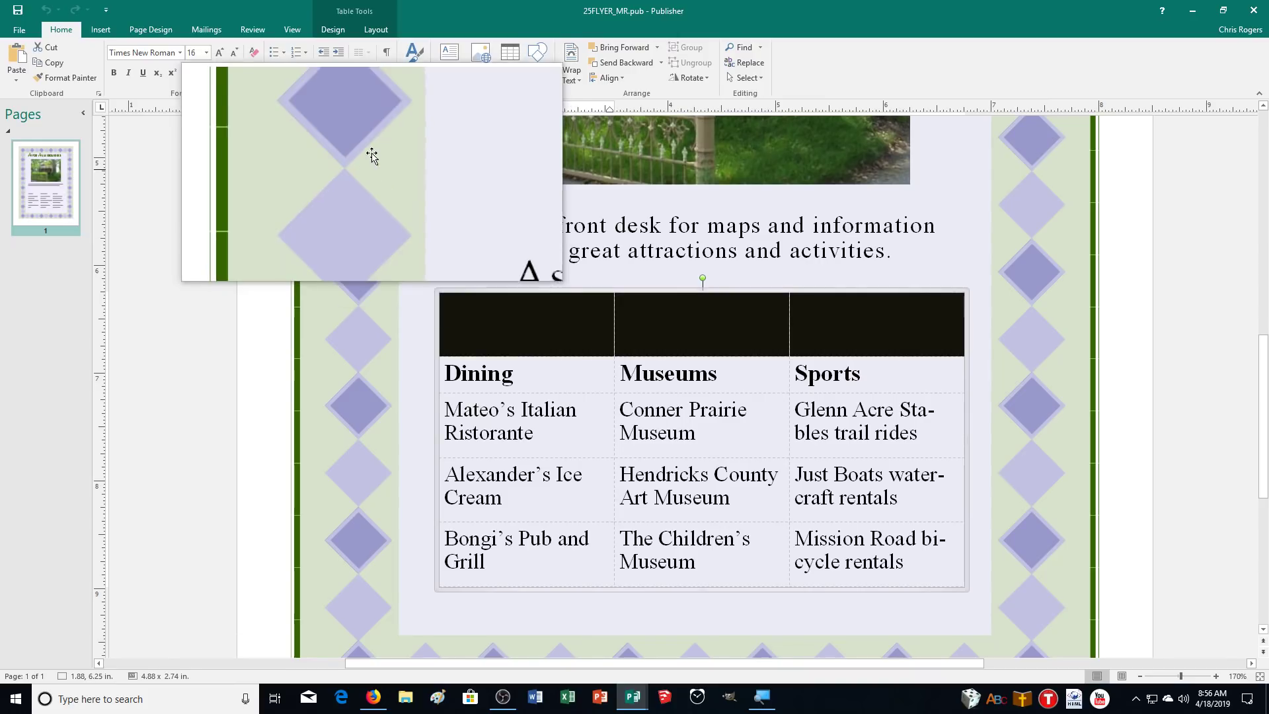
left_click(373, 32)
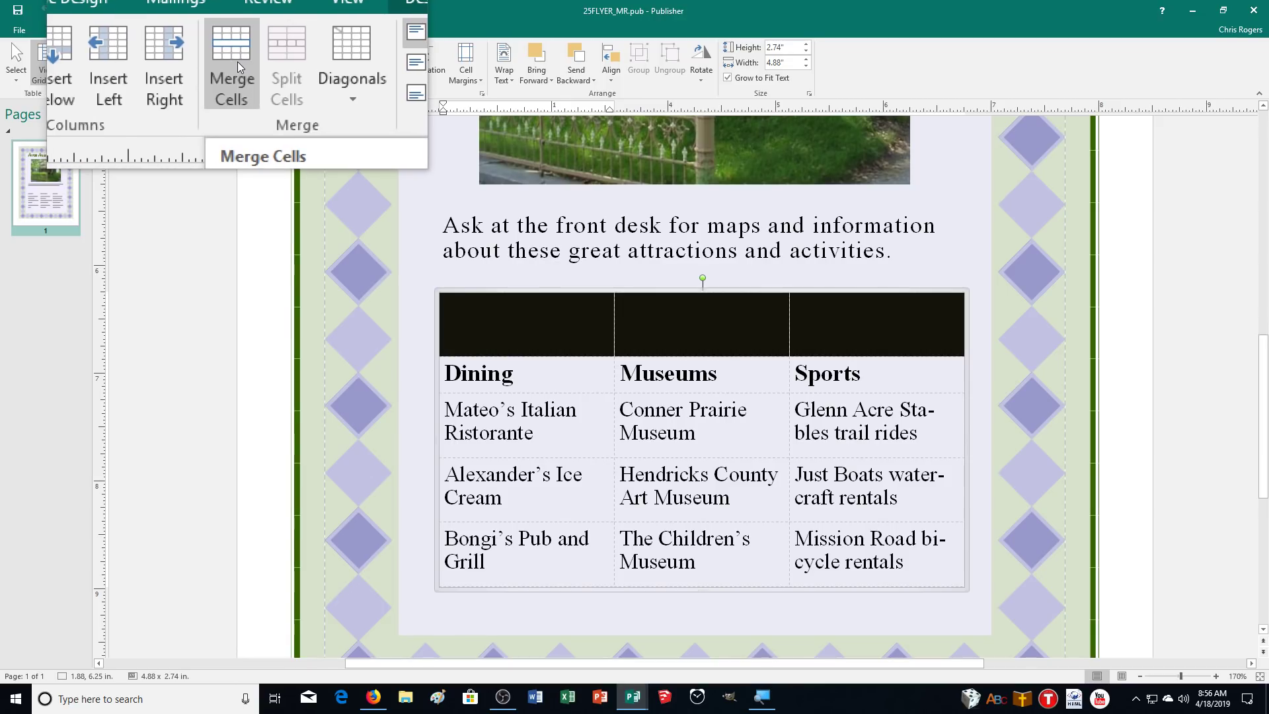
left_click(236, 62)
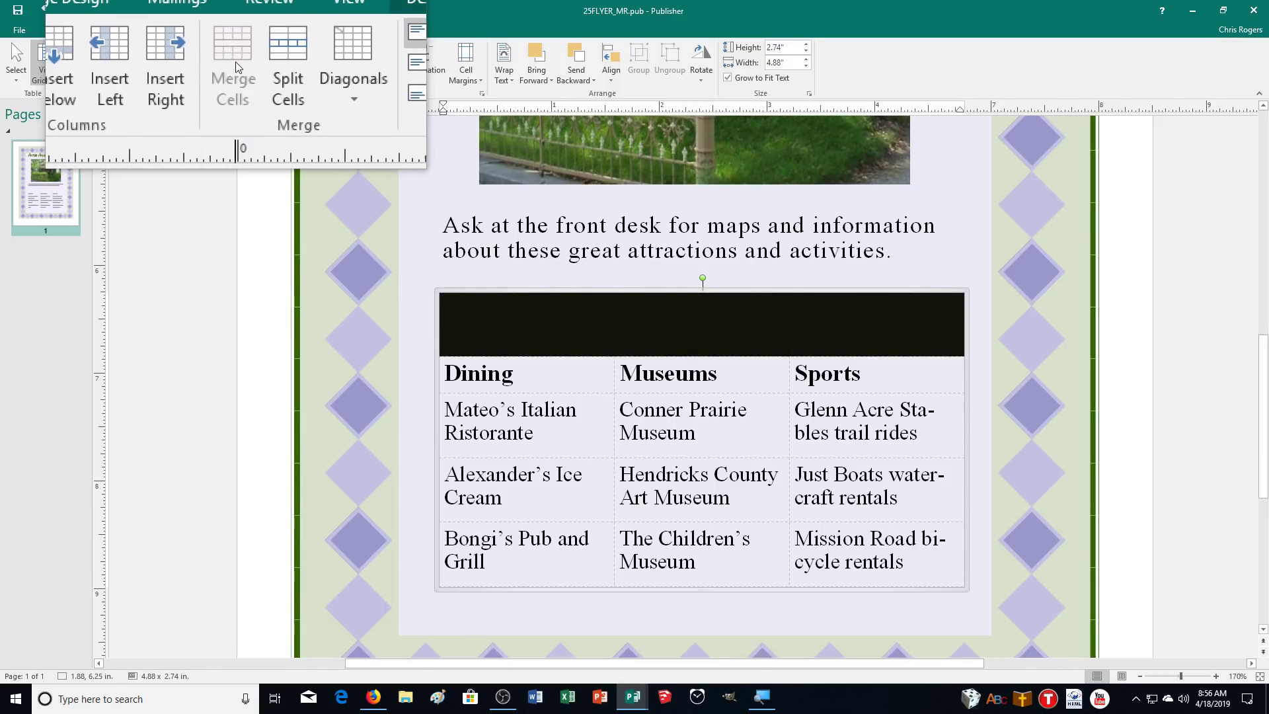
left_click(780, 321)
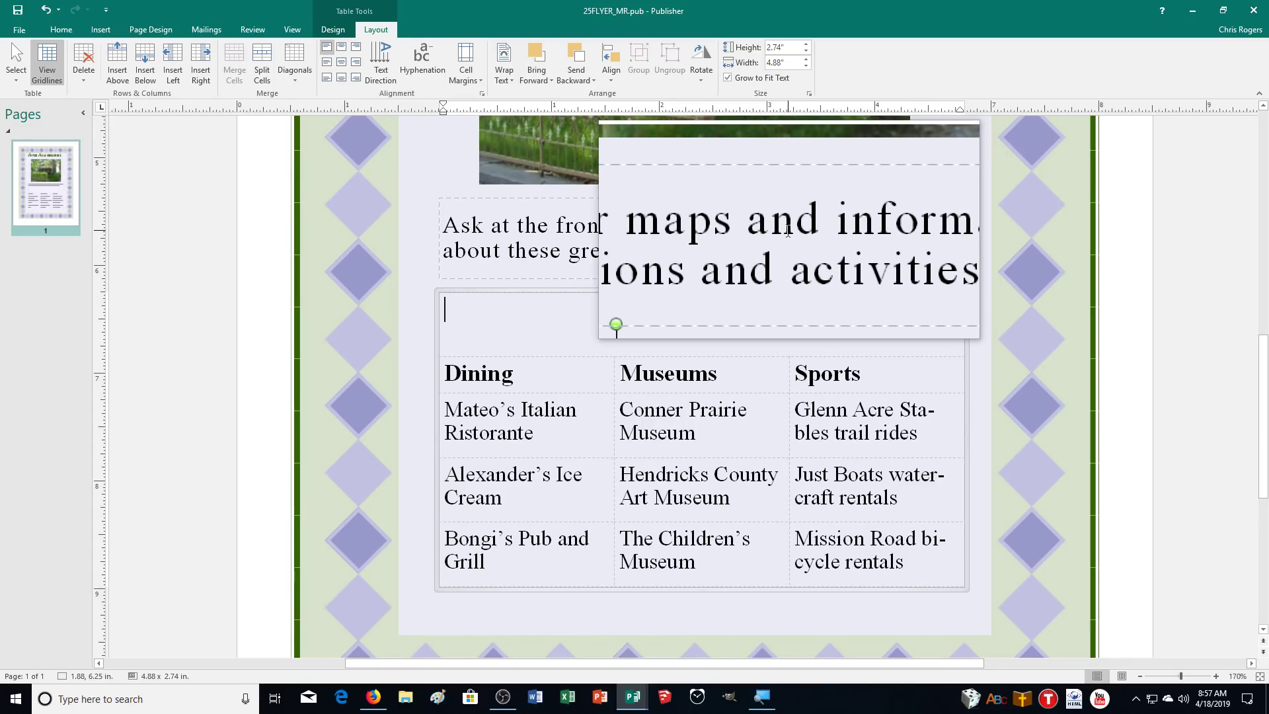
Move the "Ask at the front desk for maps and information…" text from its text box into the merged top cell, and delete the emptied text box.
left_click(501, 228)
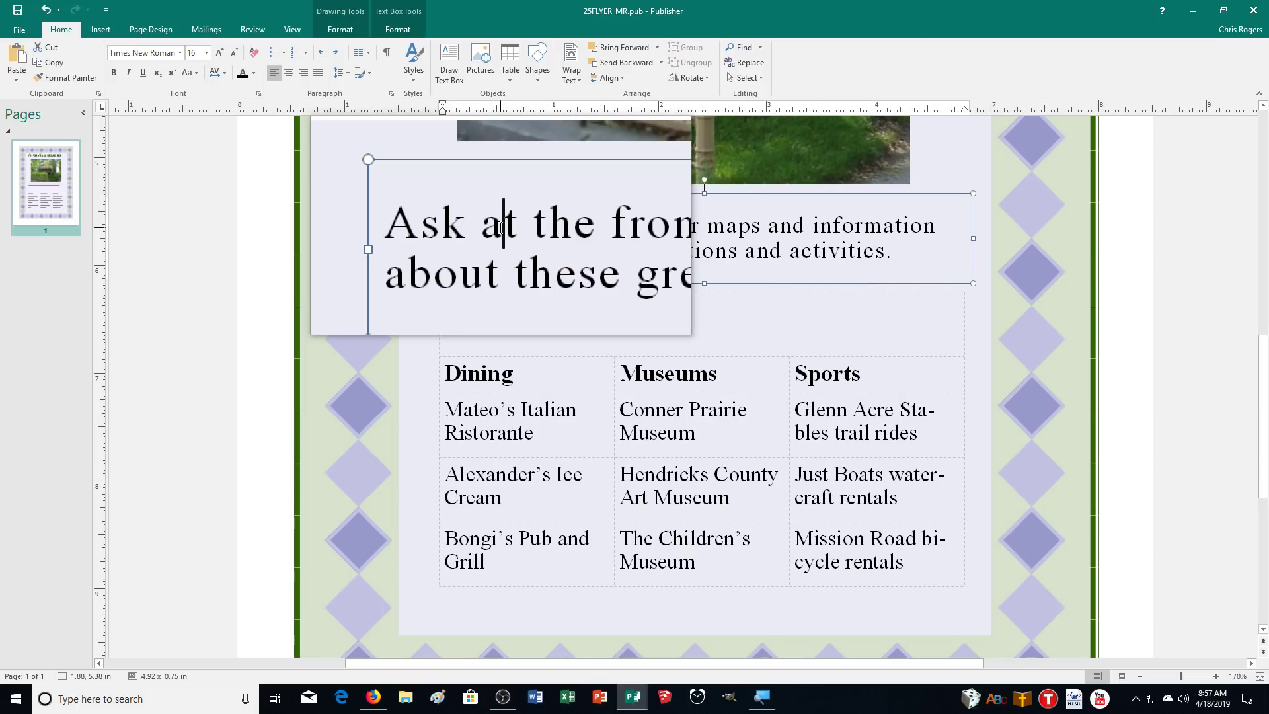
key("ctrl+a")
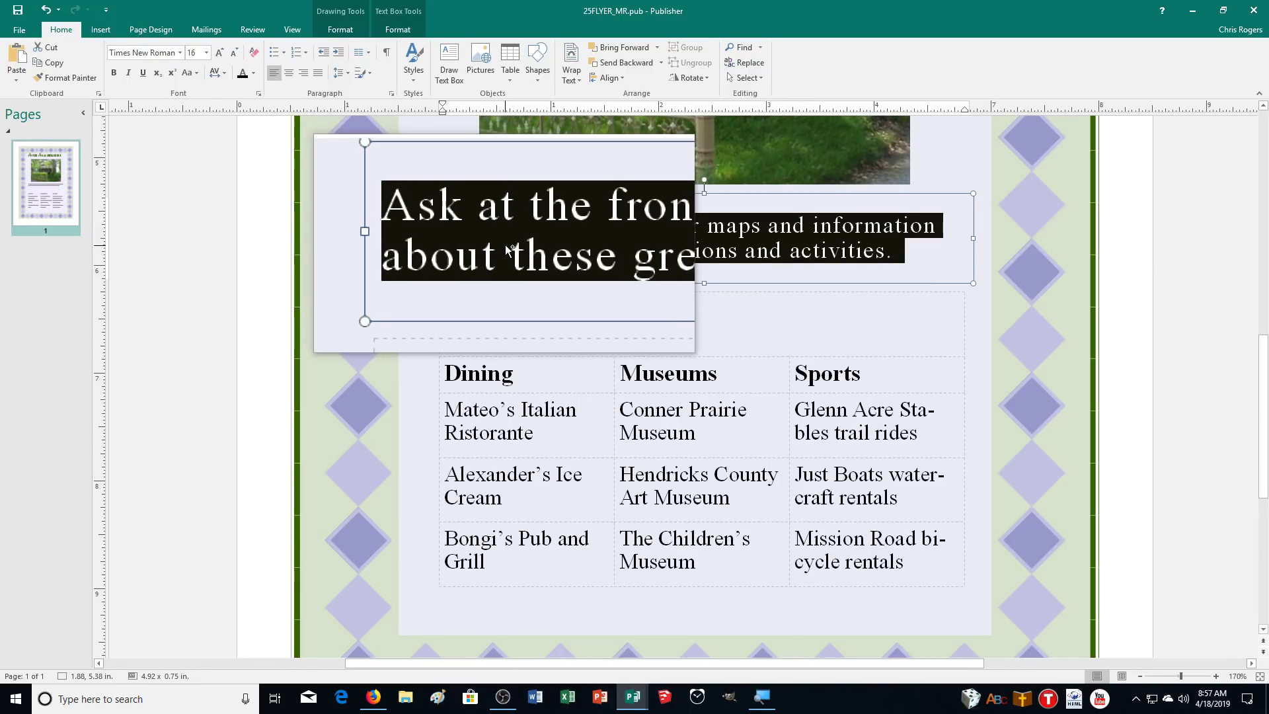
key("Delete")
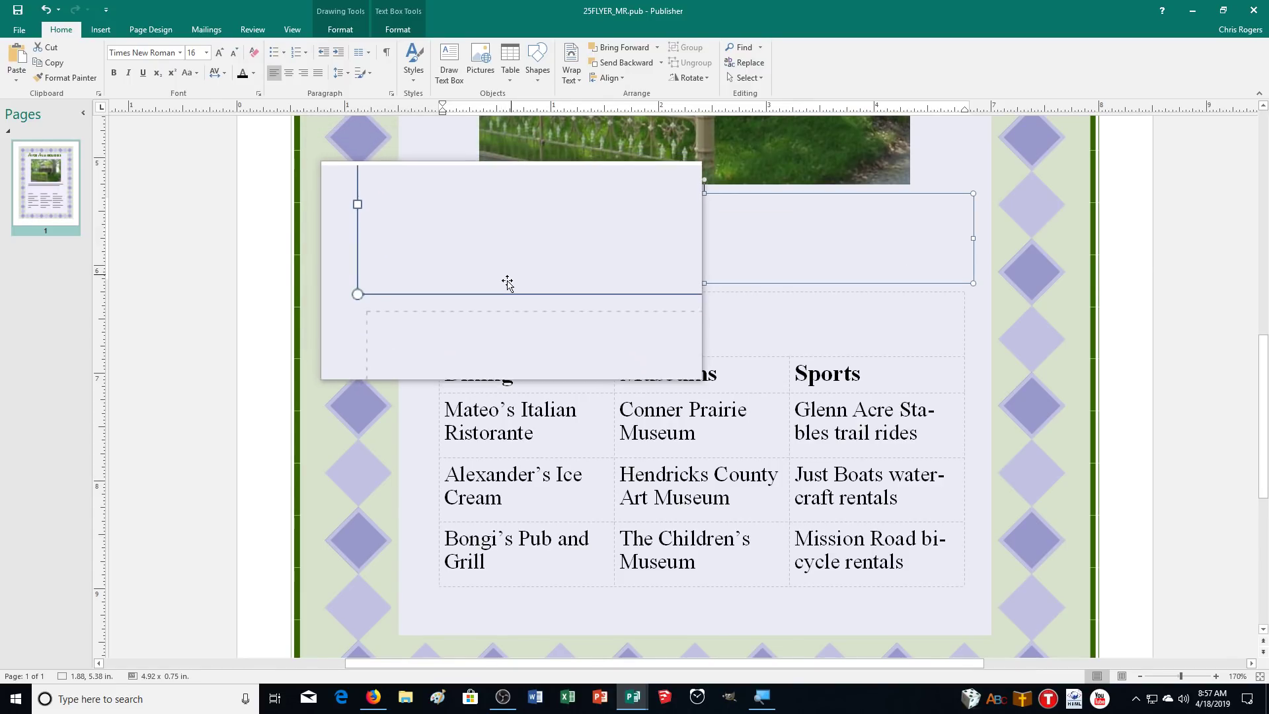
left_click(489, 313)
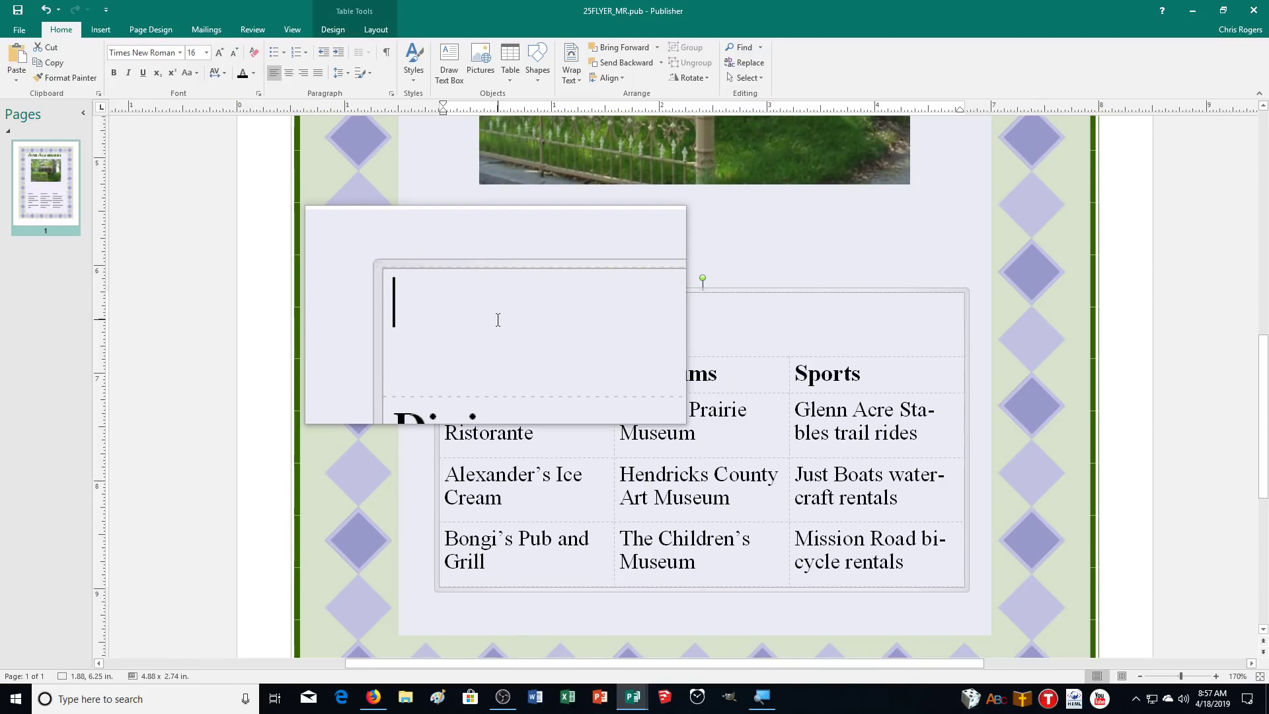
type("Ask at the front desk for maps and information about these great attractions and activities.")
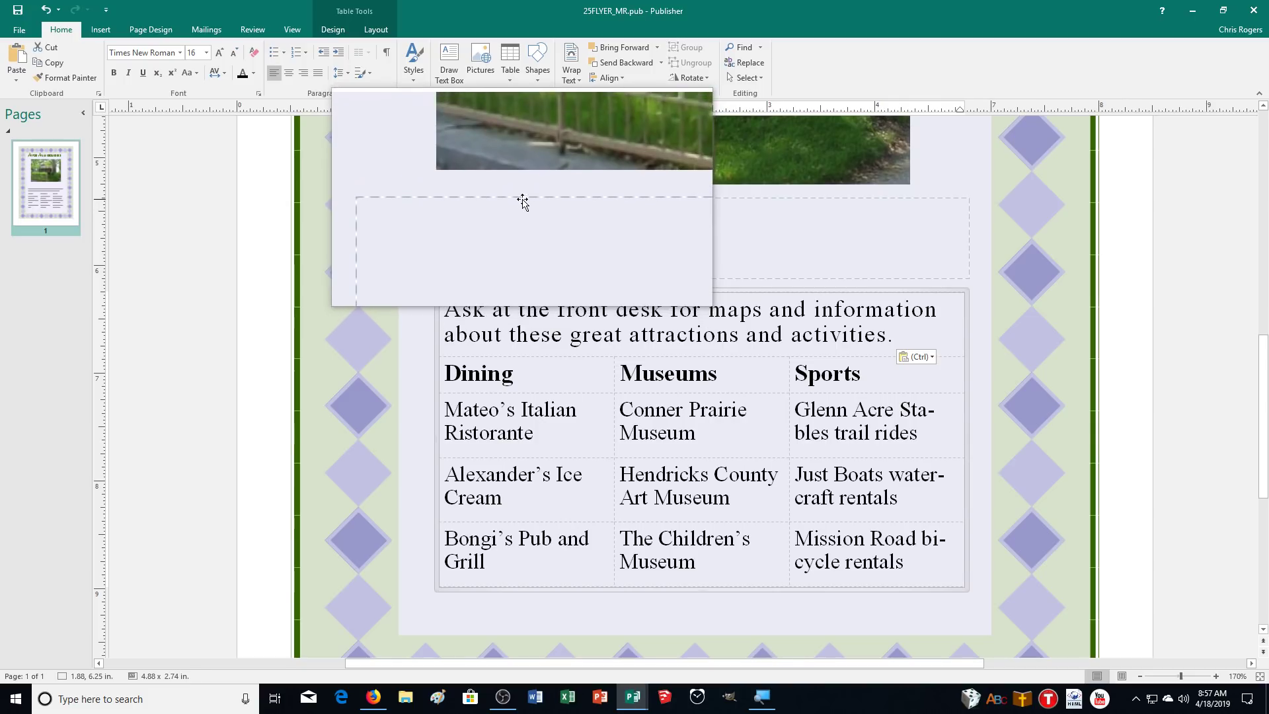
left_click(522, 198)
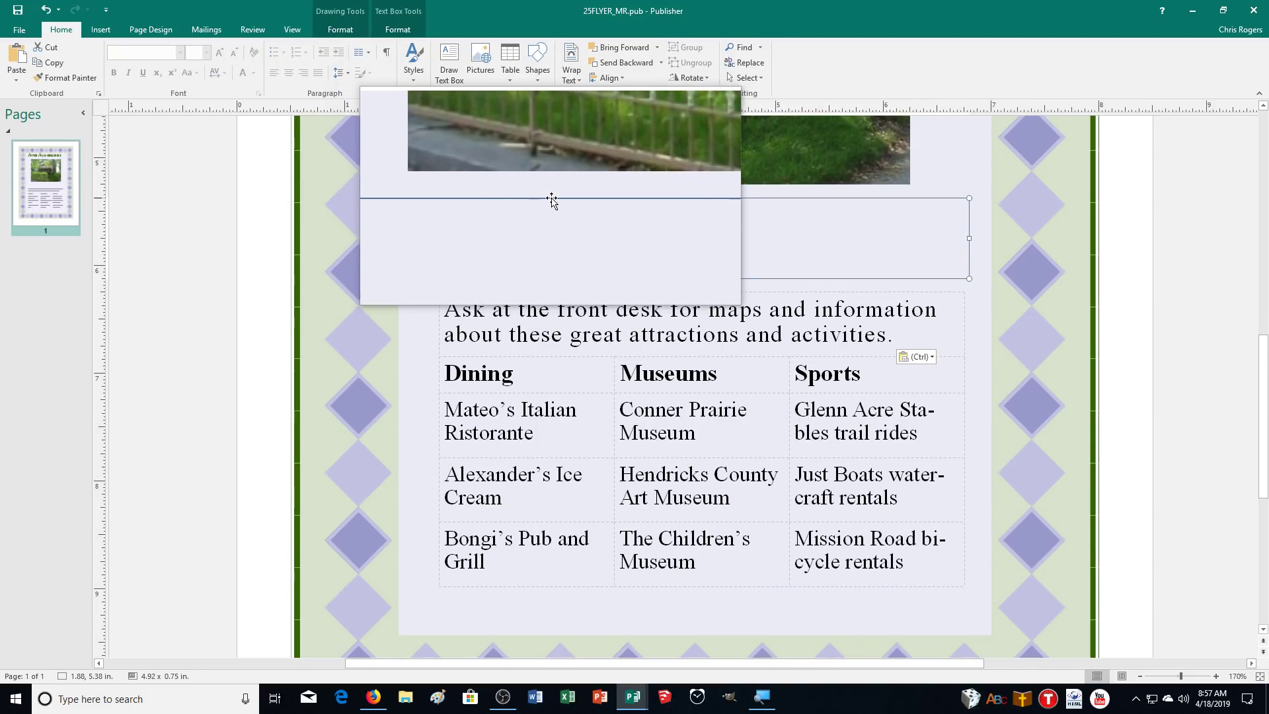
key("Delete")
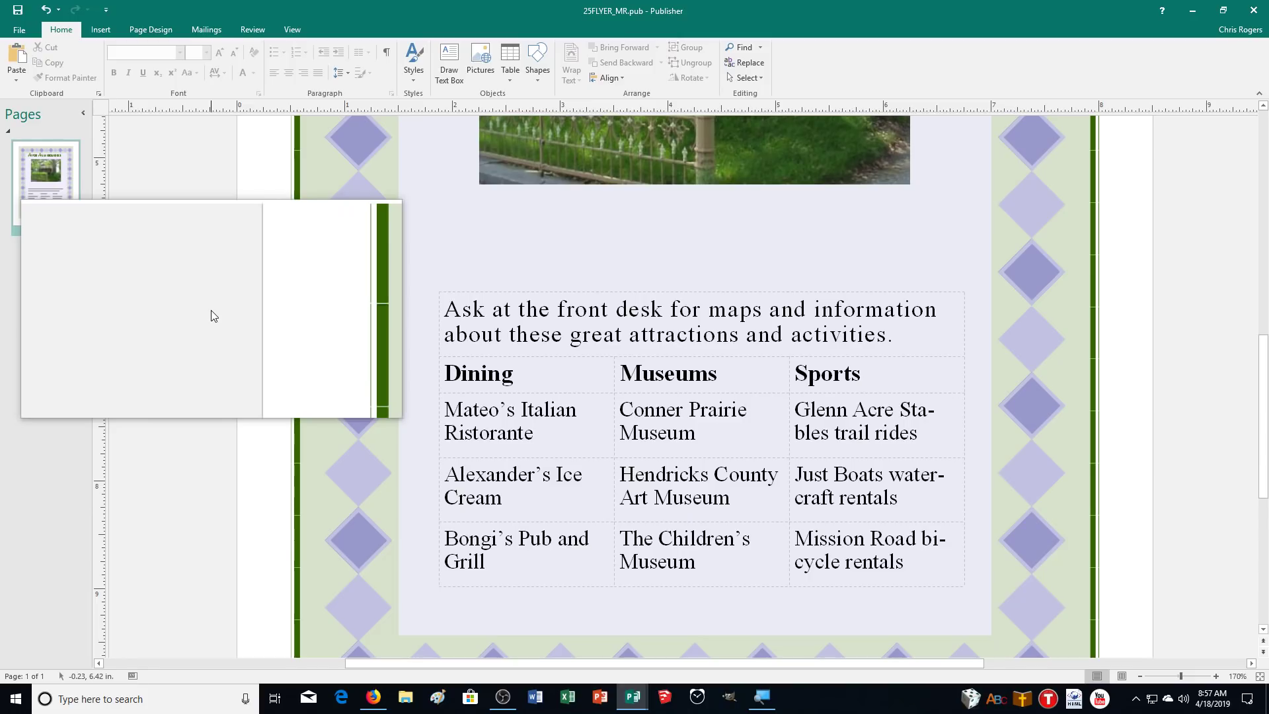
Extend the table's top edge upward to a table height of about 3.53", and fill the merged top cell with the light gray scheme color.
left_click(548, 299)
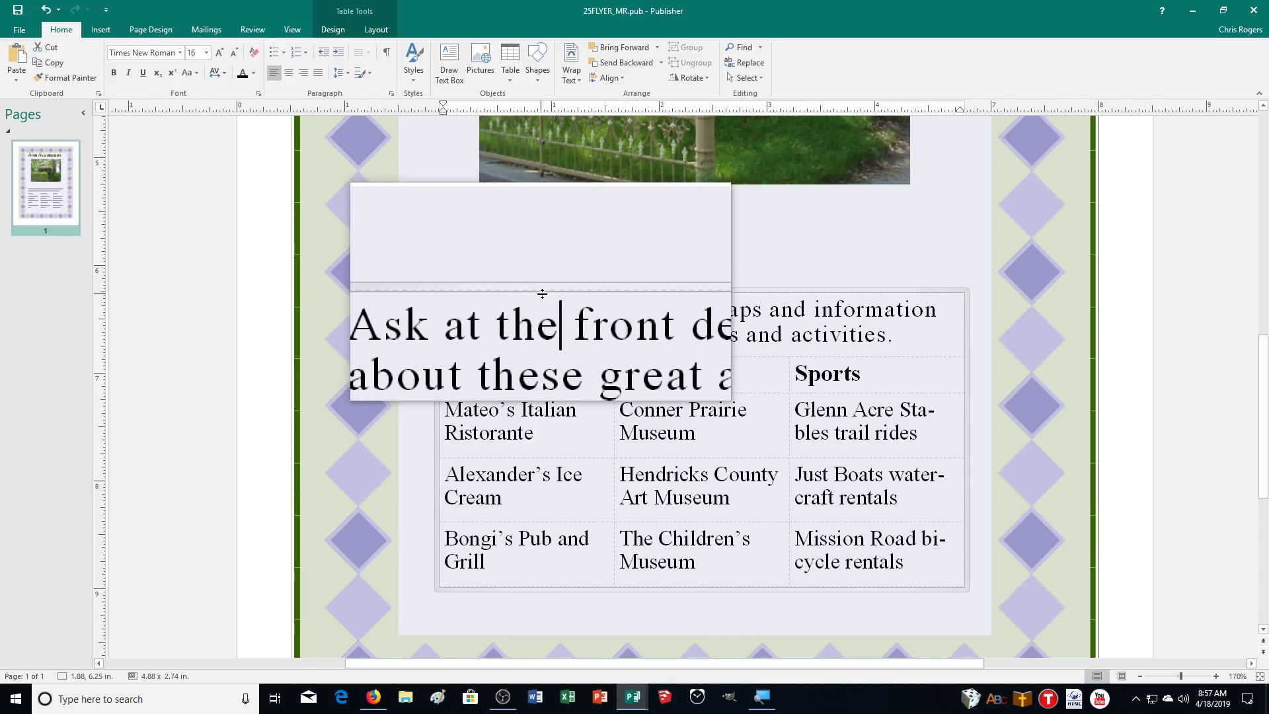
left_click_drag(550, 294, 547, 205)
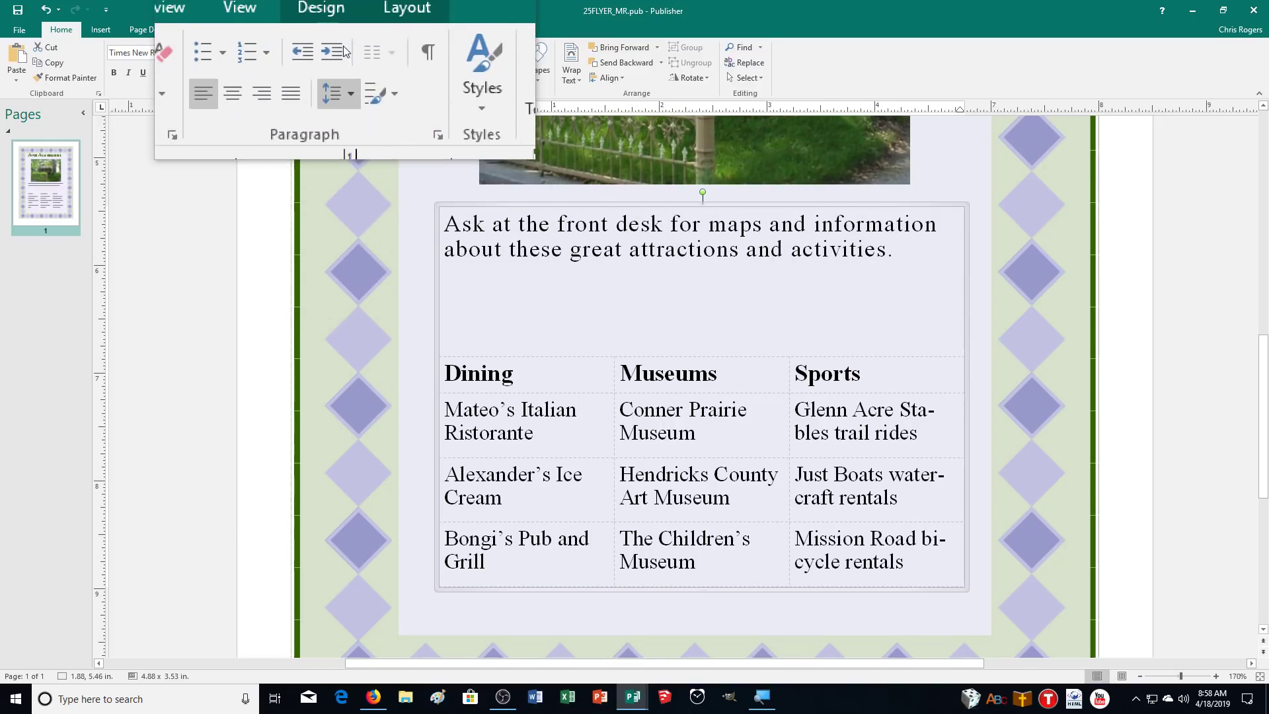
left_click(332, 29)
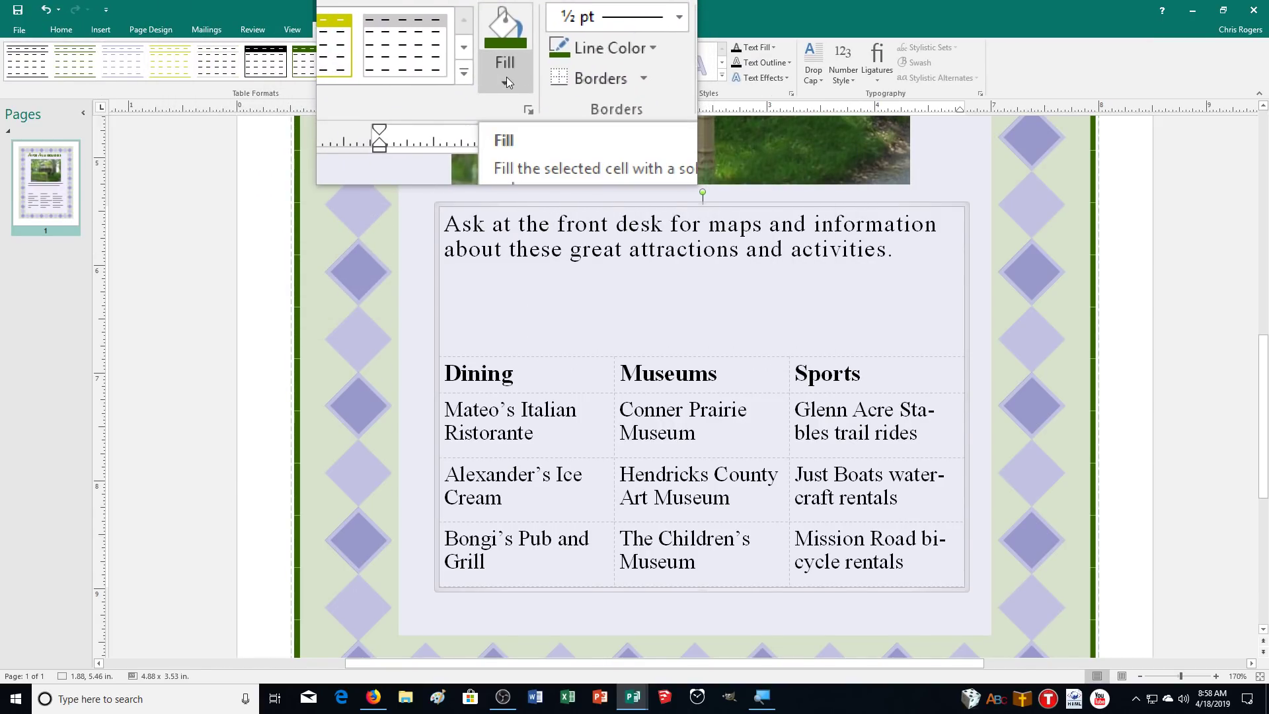
left_click(506, 79)
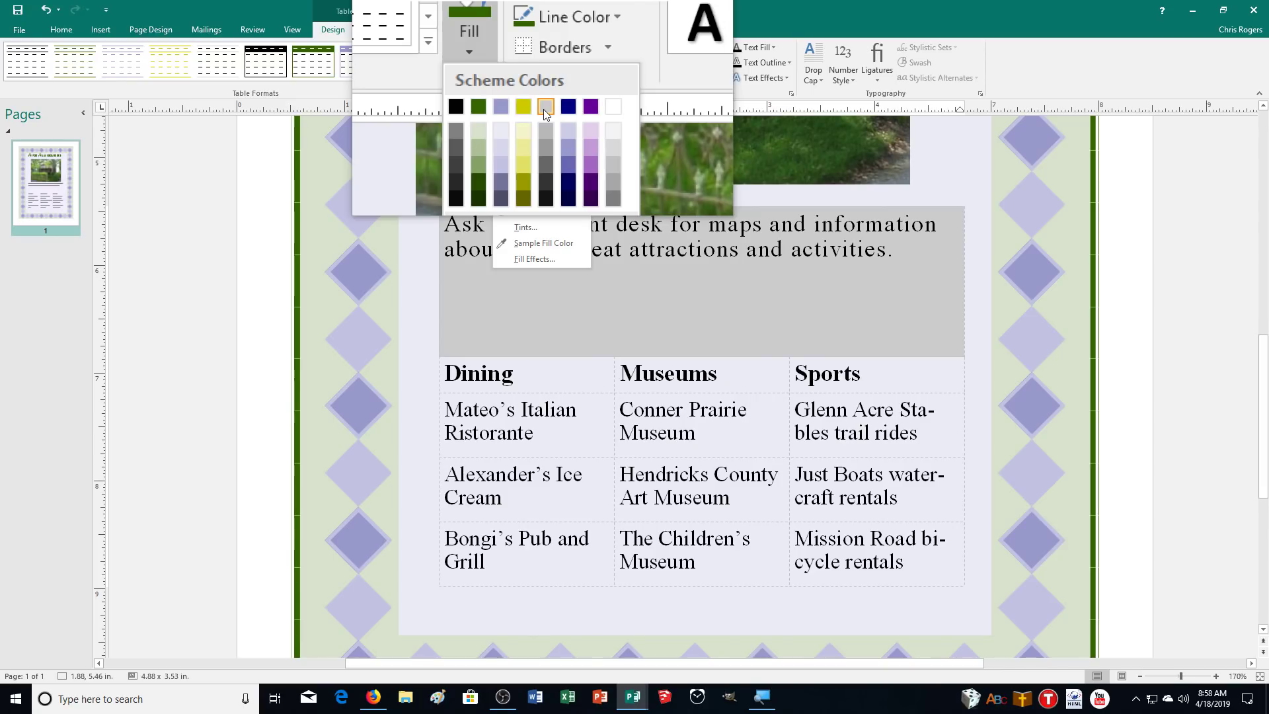
left_click(543, 109)
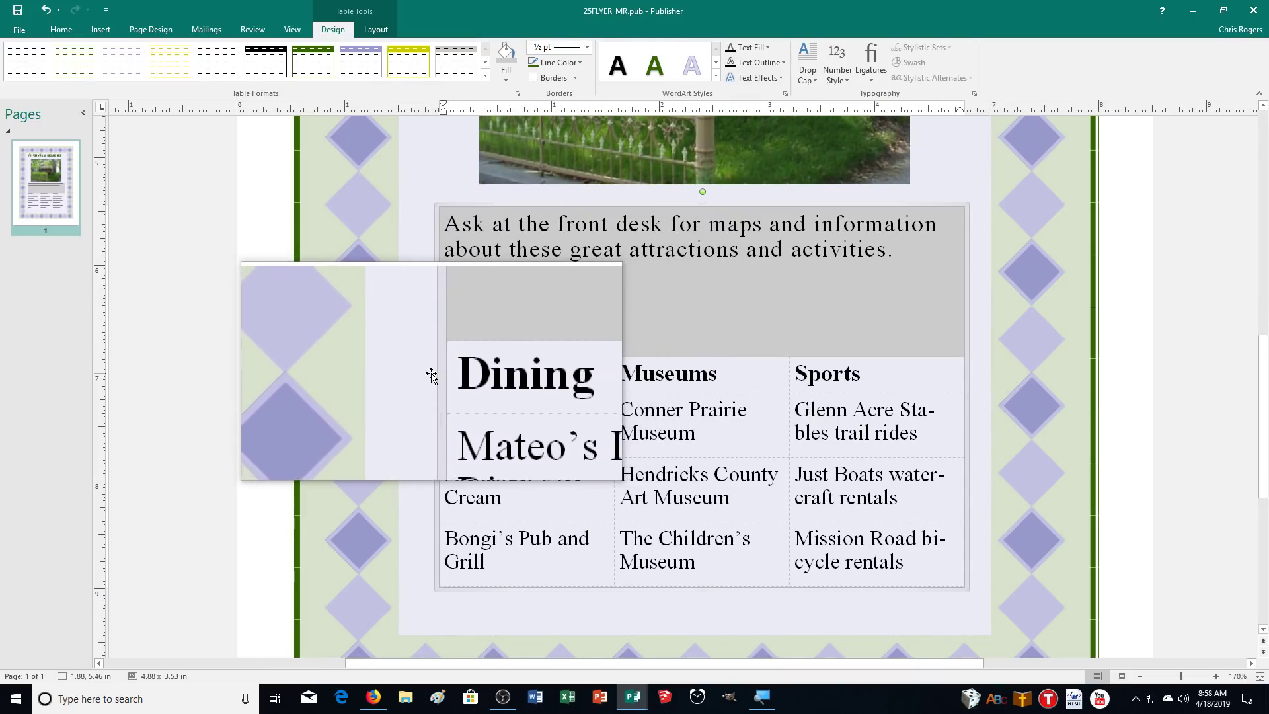
Add a 1 pt purple bottom border to the Dining, Museums and Sports heading row.
left_click(431, 374)
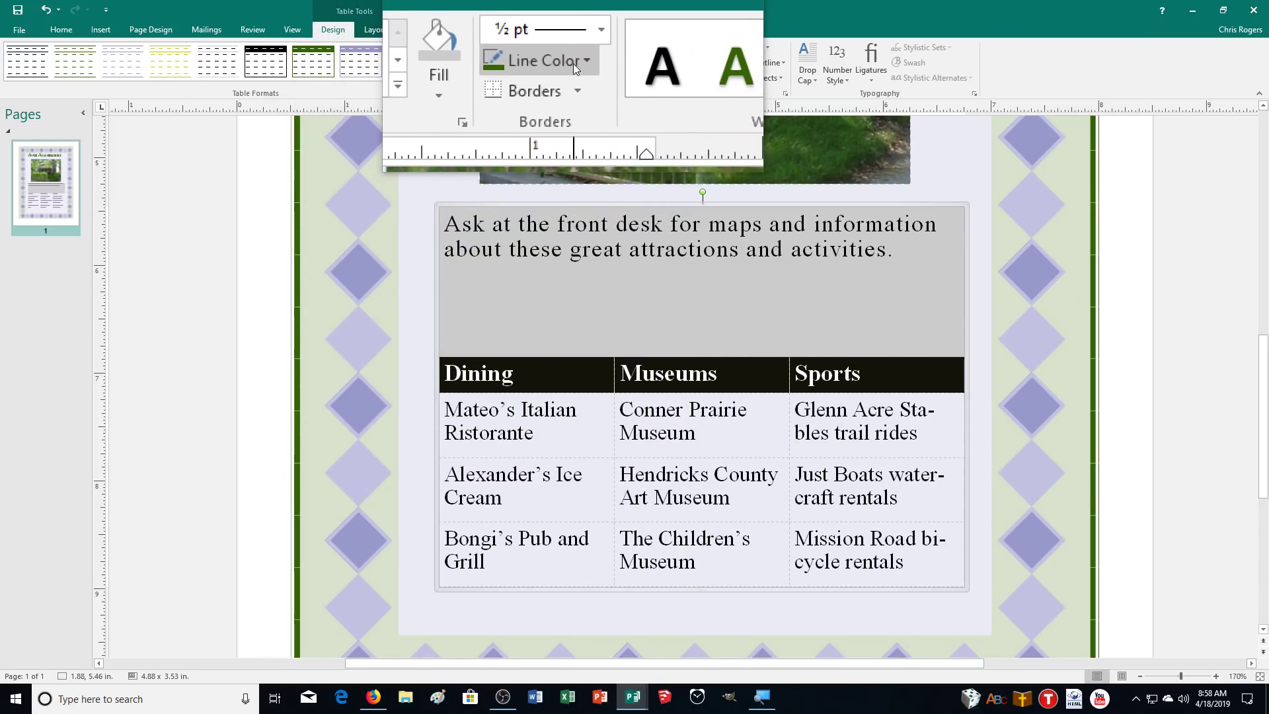
left_click(577, 65)
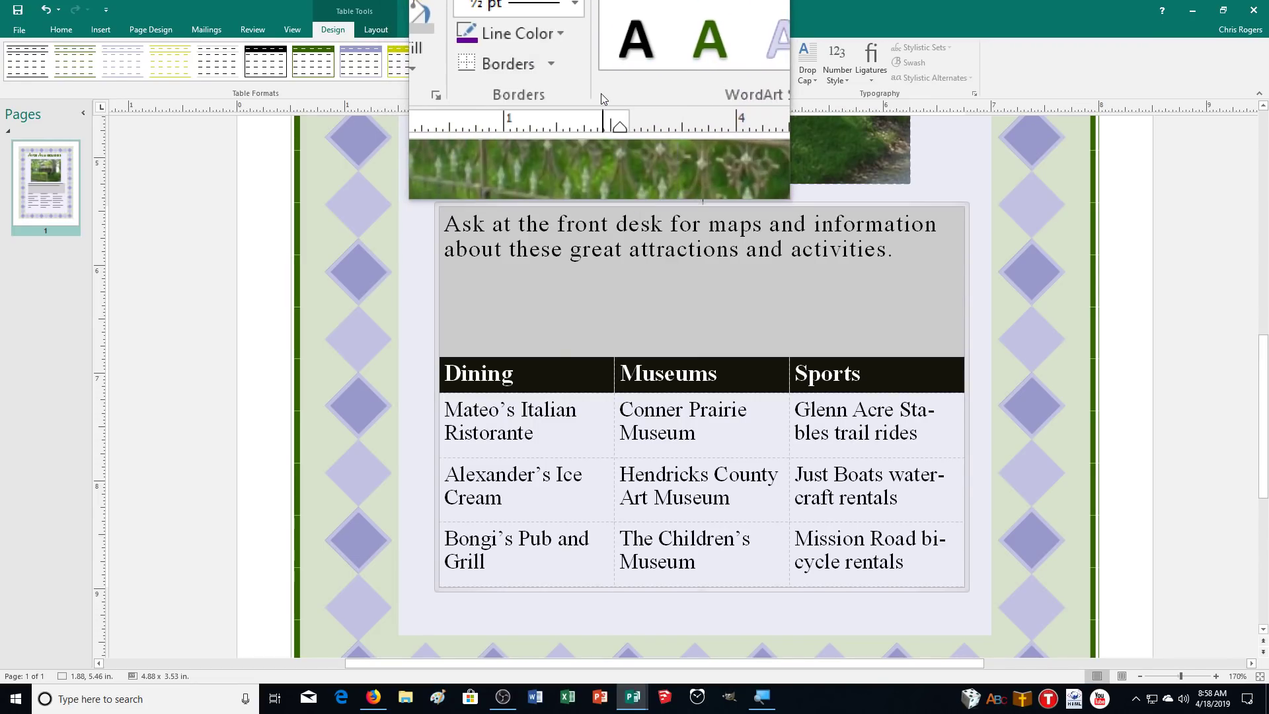
left_click(601, 93)
left_click(588, 48)
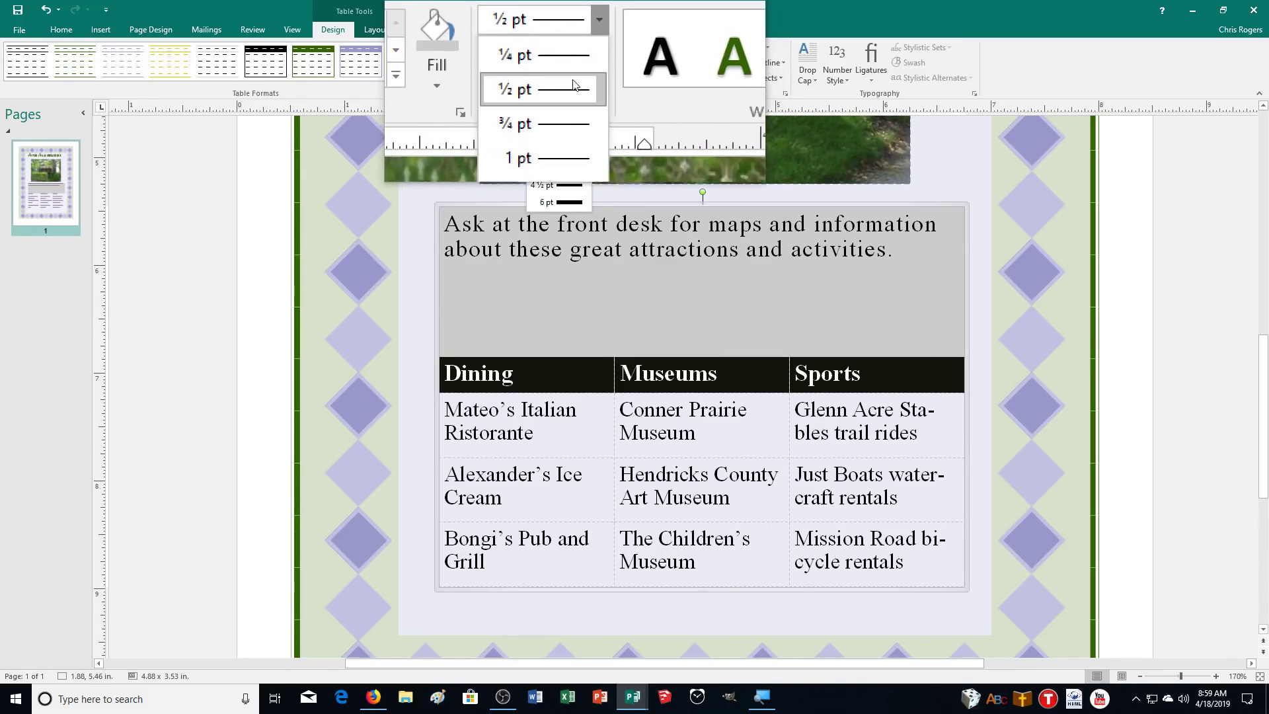
left_click(558, 119)
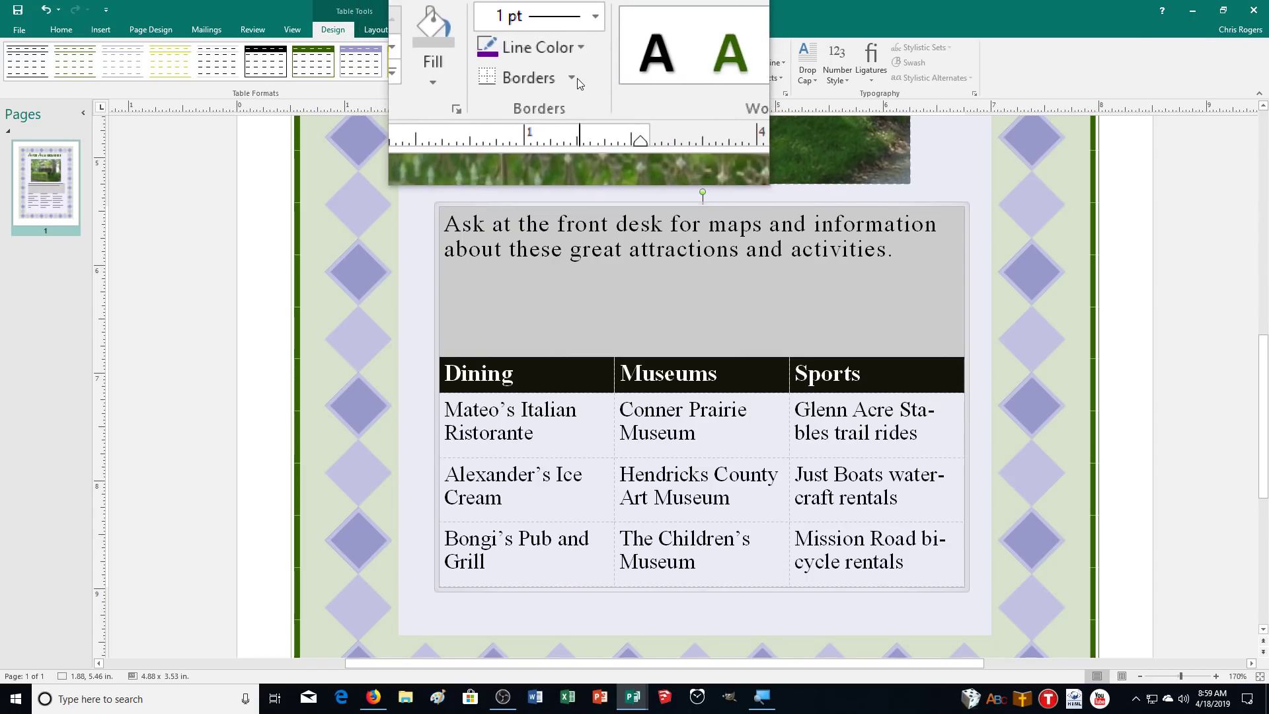
left_click(576, 77)
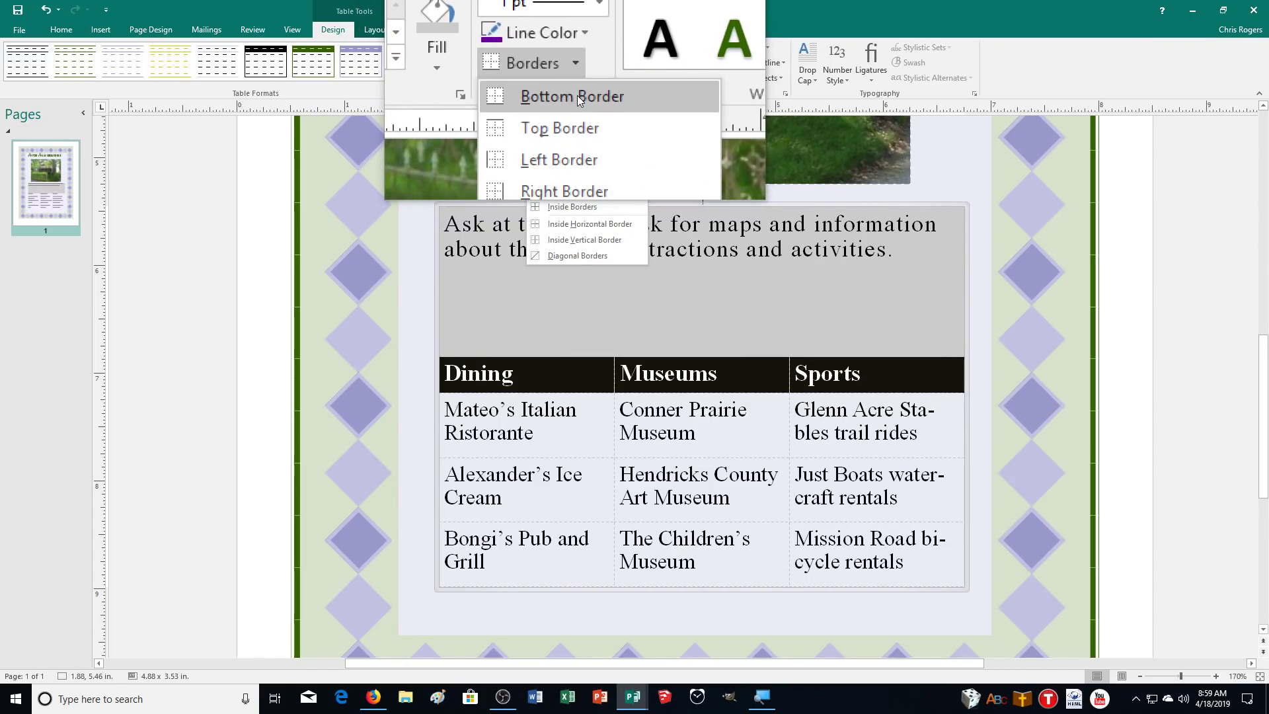
left_click(577, 97)
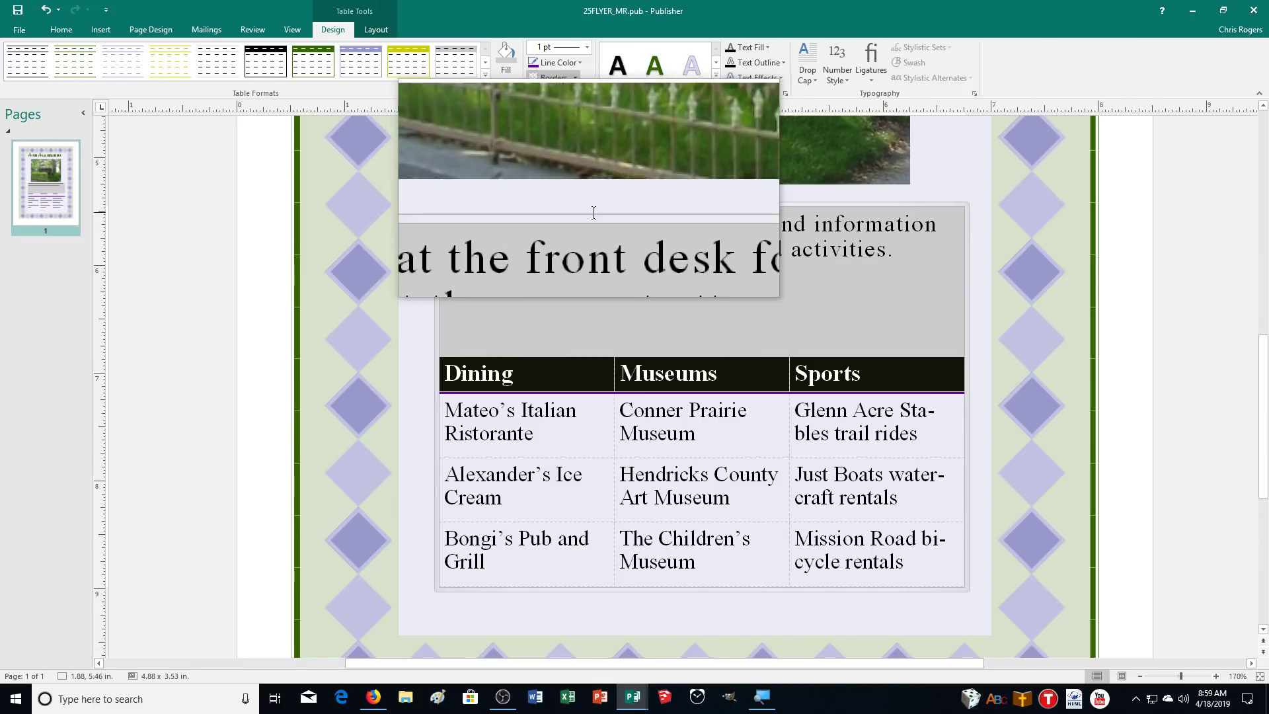
left_click(562, 335)
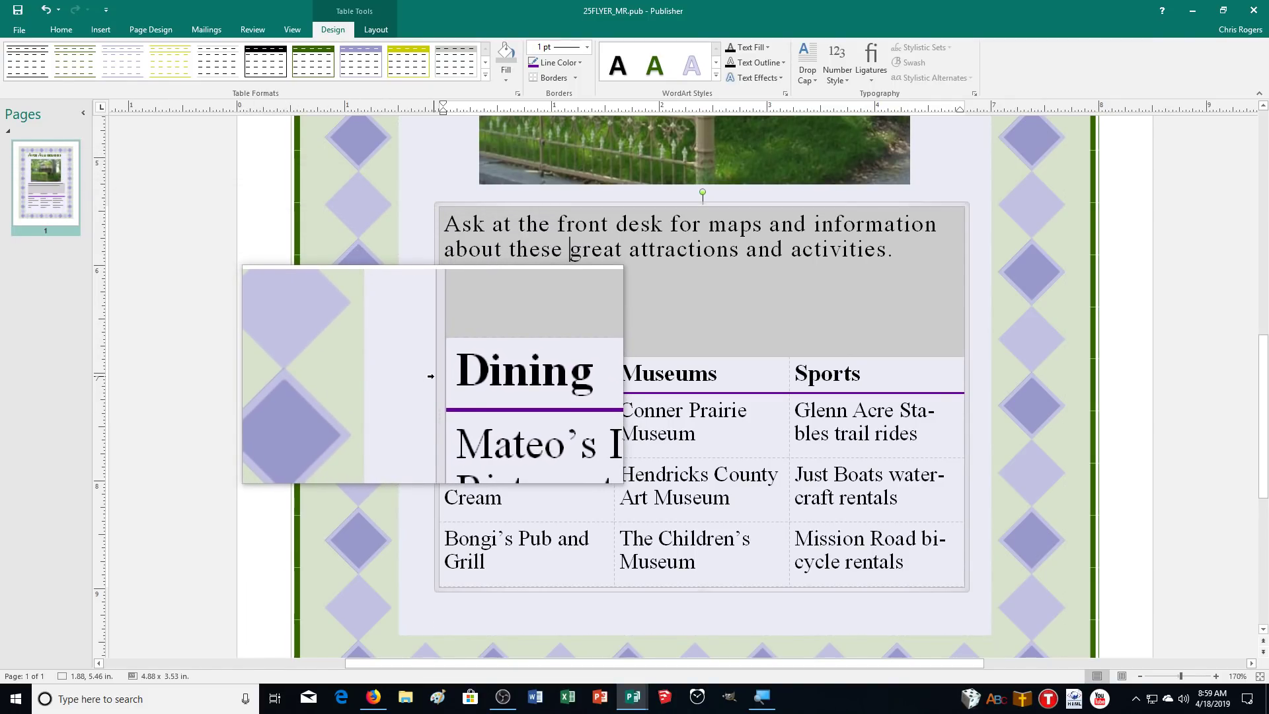
Align the text of the Dining, Museums and Sports heading row to the bottom center of its cells.
left_click(431, 377)
left_click(447, 374)
left_click_drag(448, 373, 846, 388)
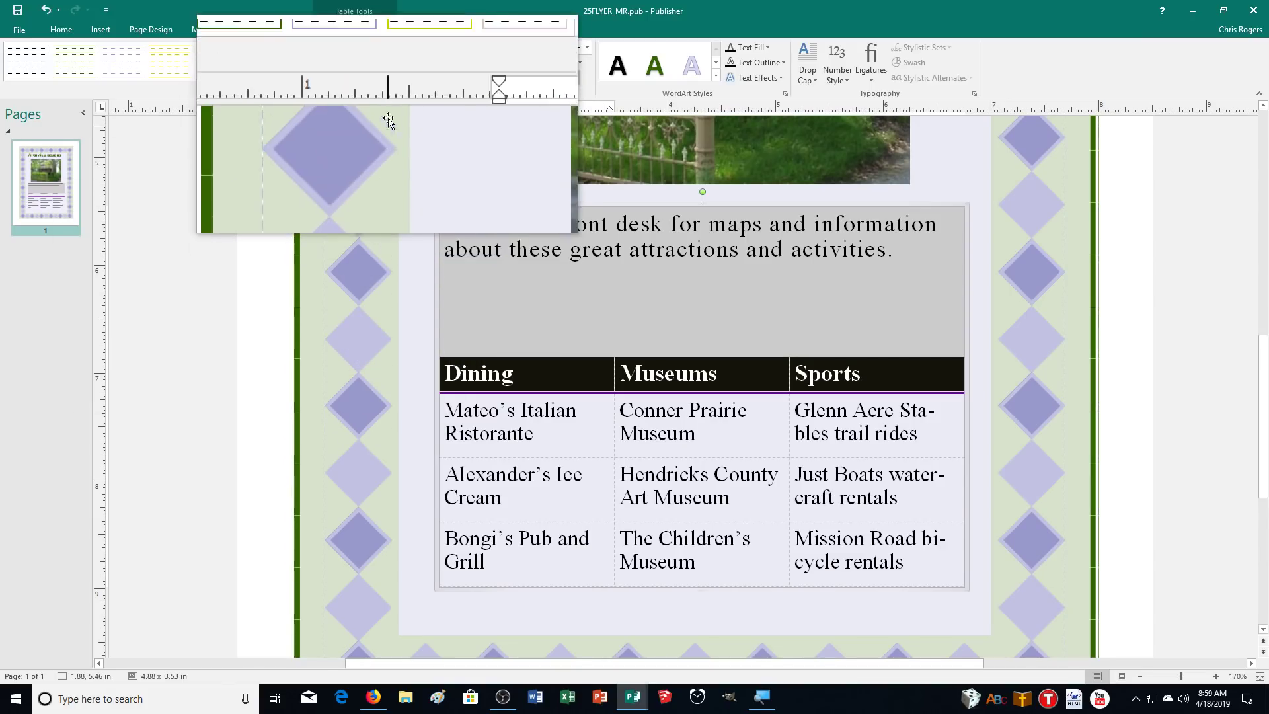
left_click(375, 29)
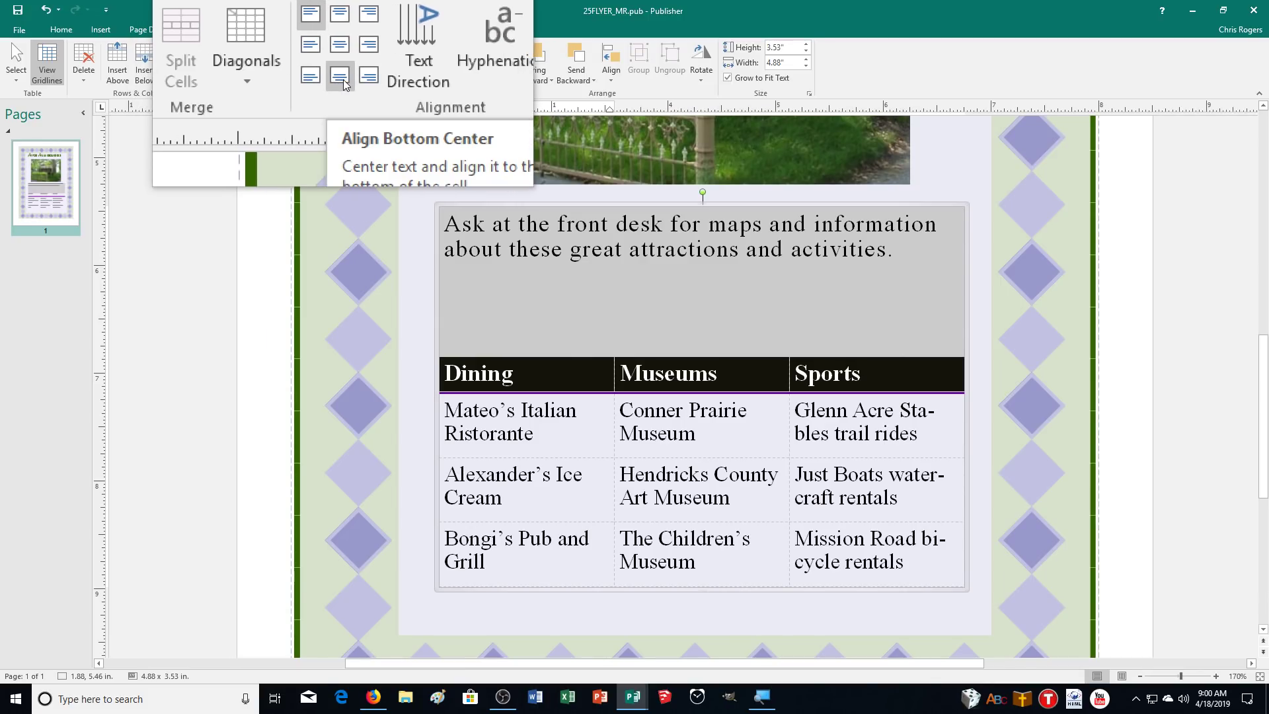
left_click(339, 76)
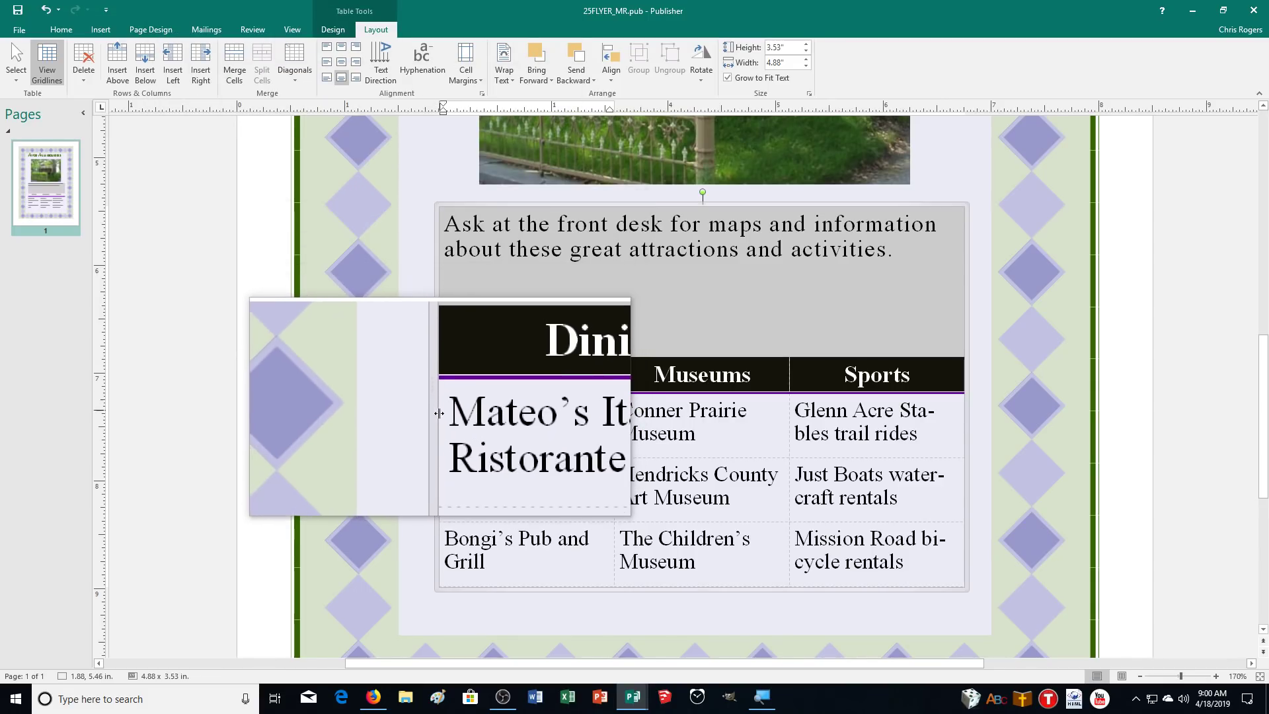
Turn off automatic hyphenation for the three rows of attractions below the heading row.
left_click_drag(431, 428, 430, 557)
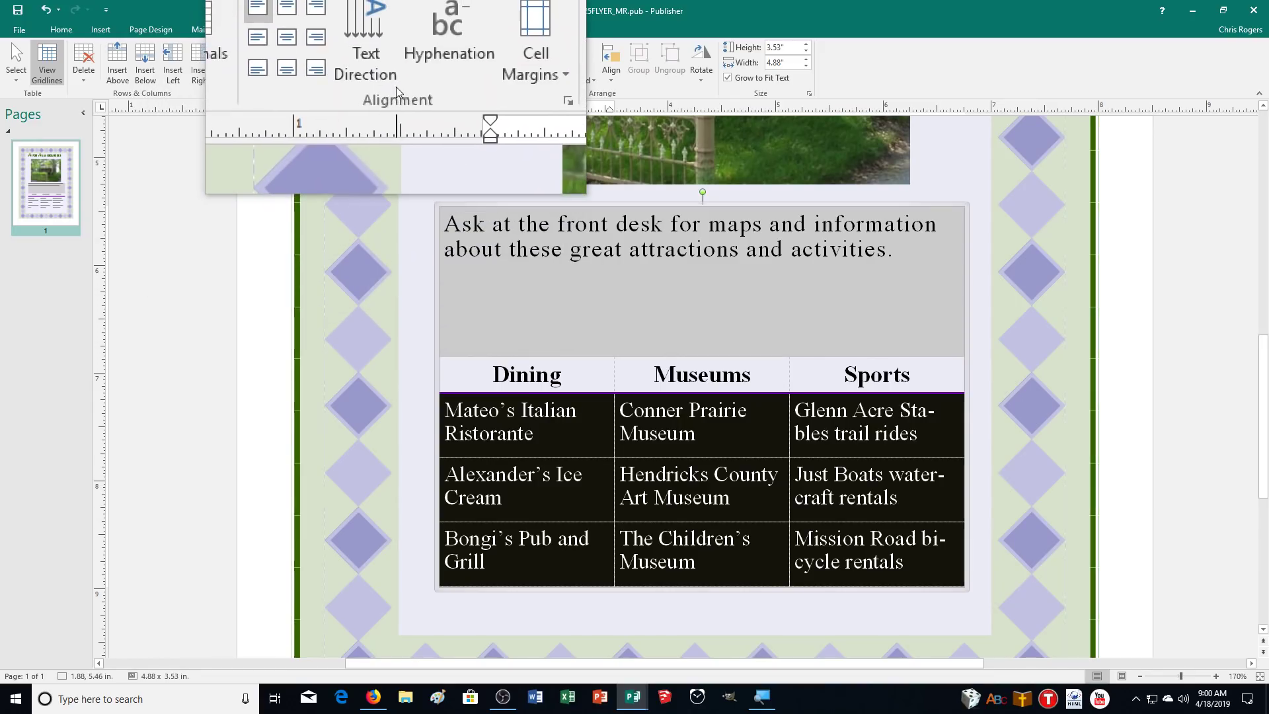
left_click(442, 50)
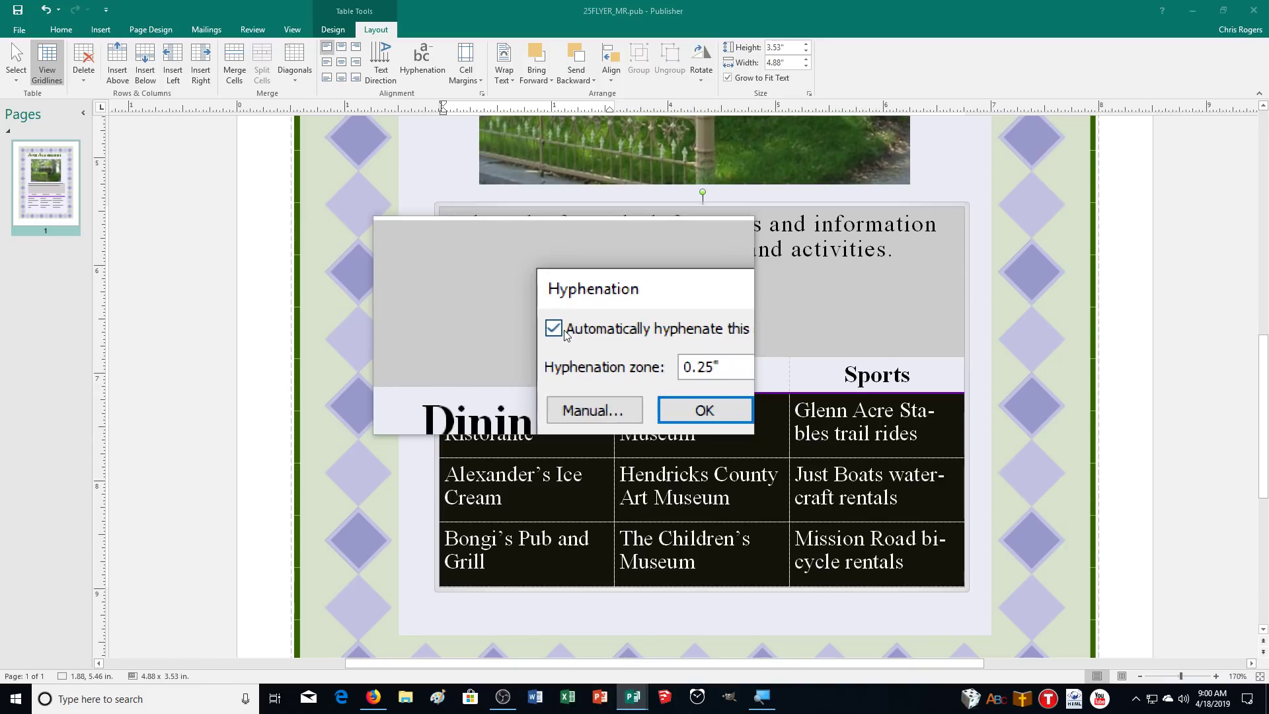
left_click(644, 370)
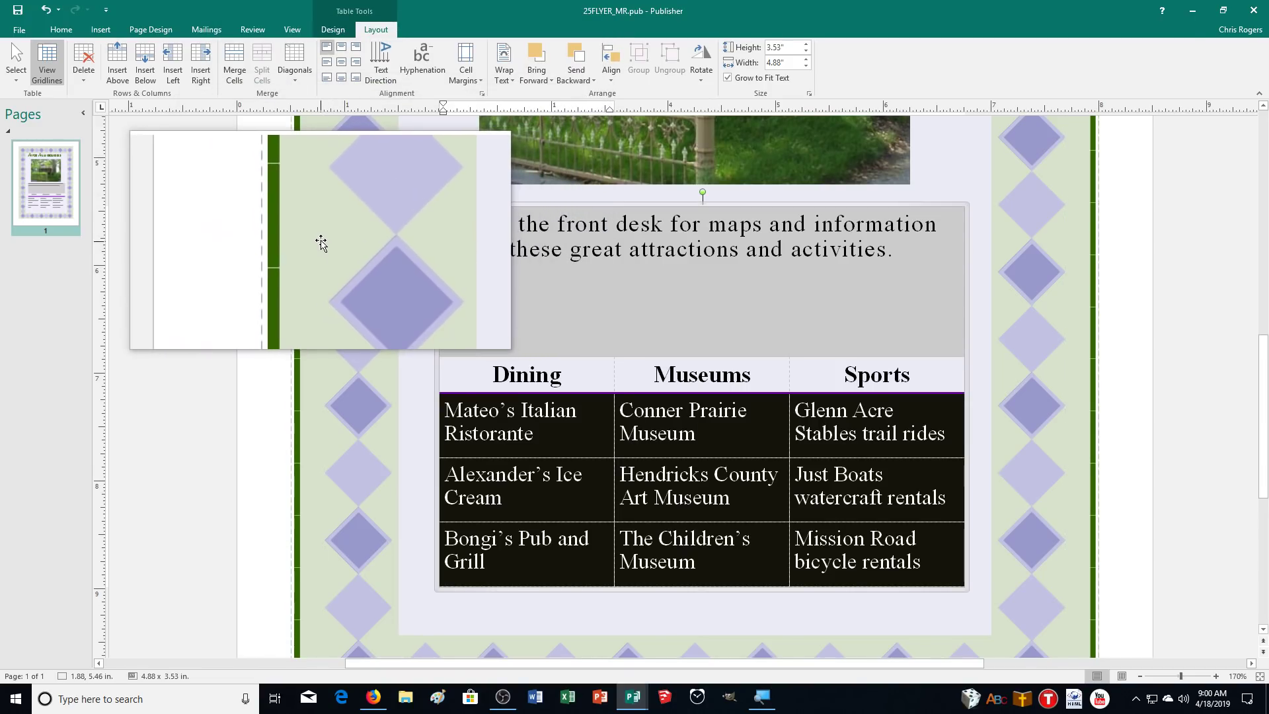
Apply a wider custom right cell margin to the three attraction rows, and deselect the table.
left_click(463, 79)
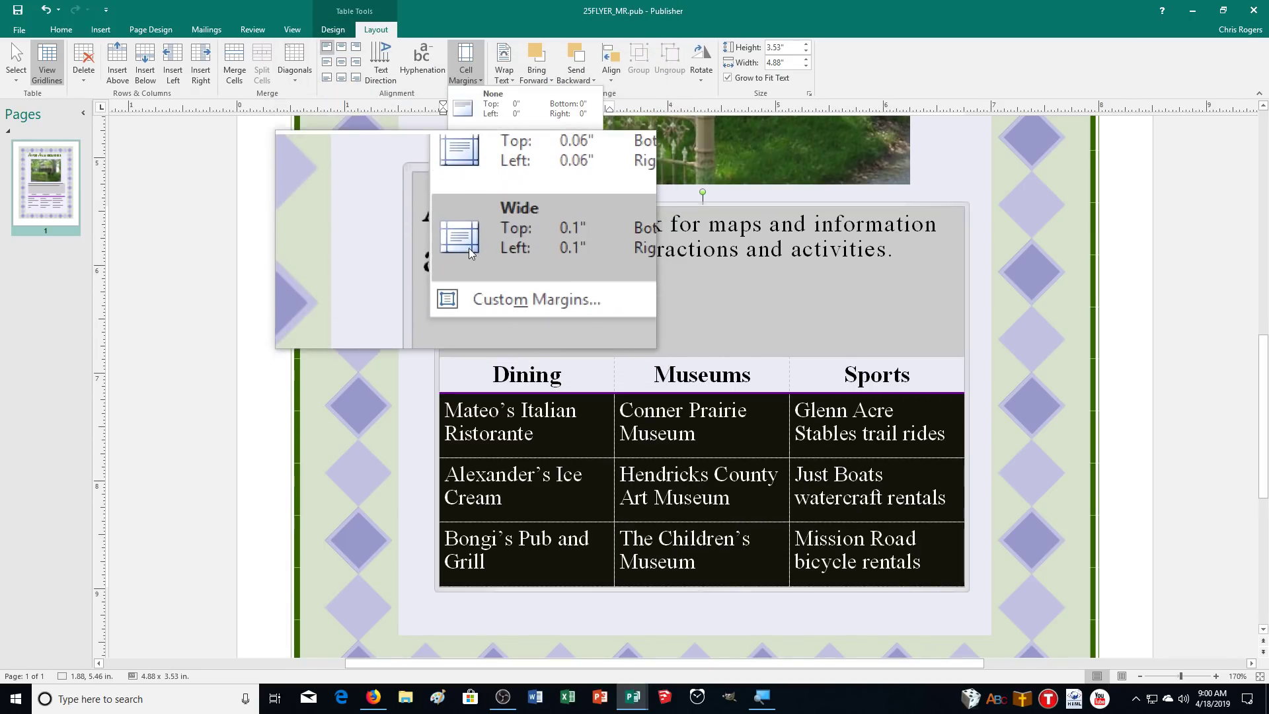
left_click(476, 270)
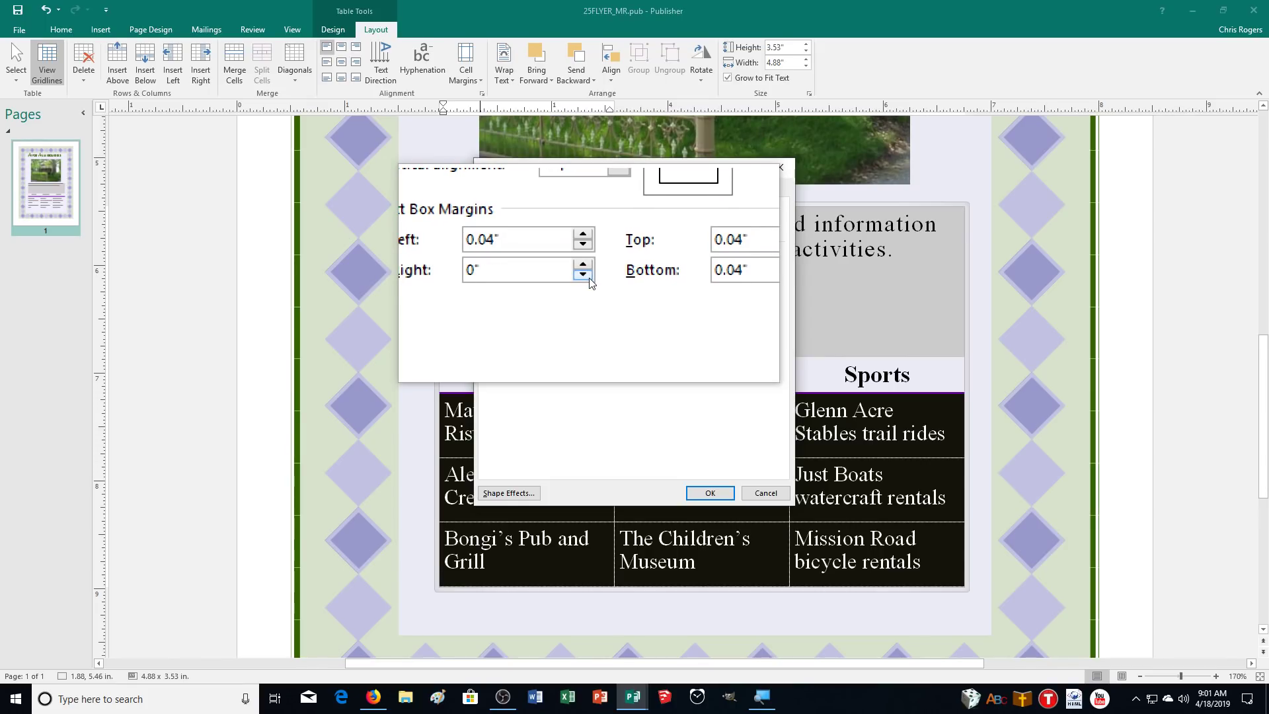
left_click(587, 272)
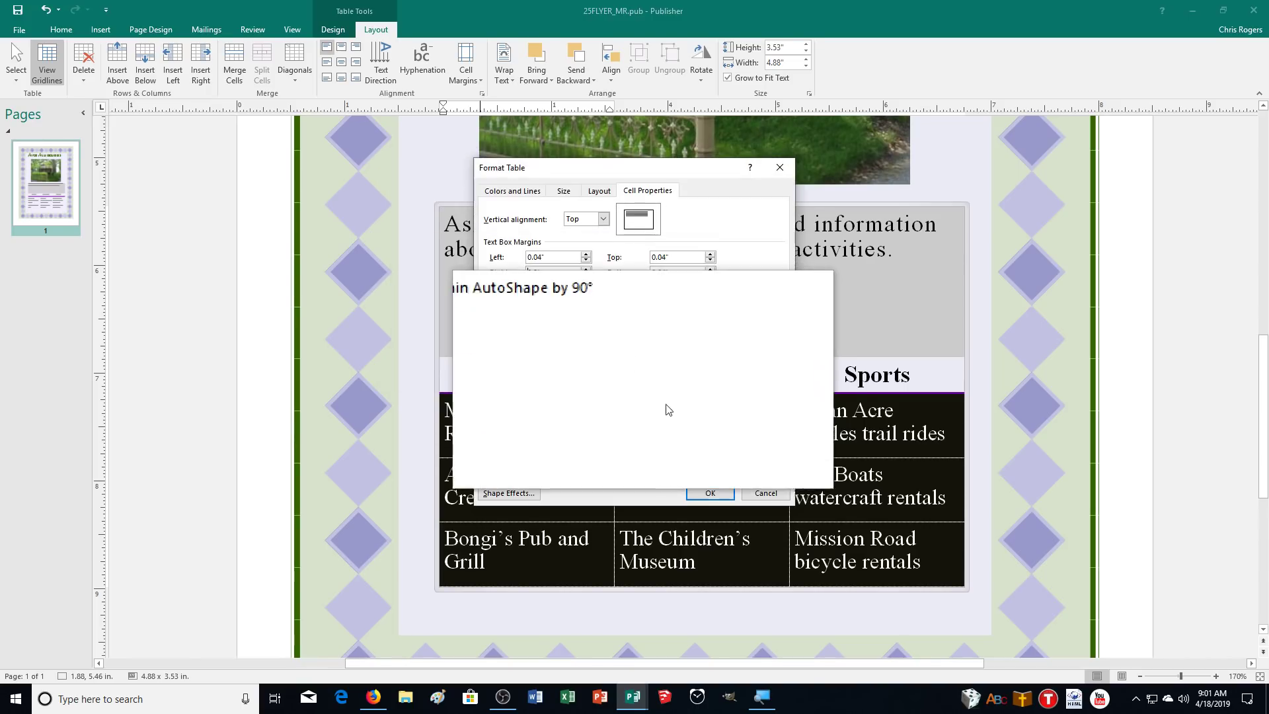
left_click(710, 492)
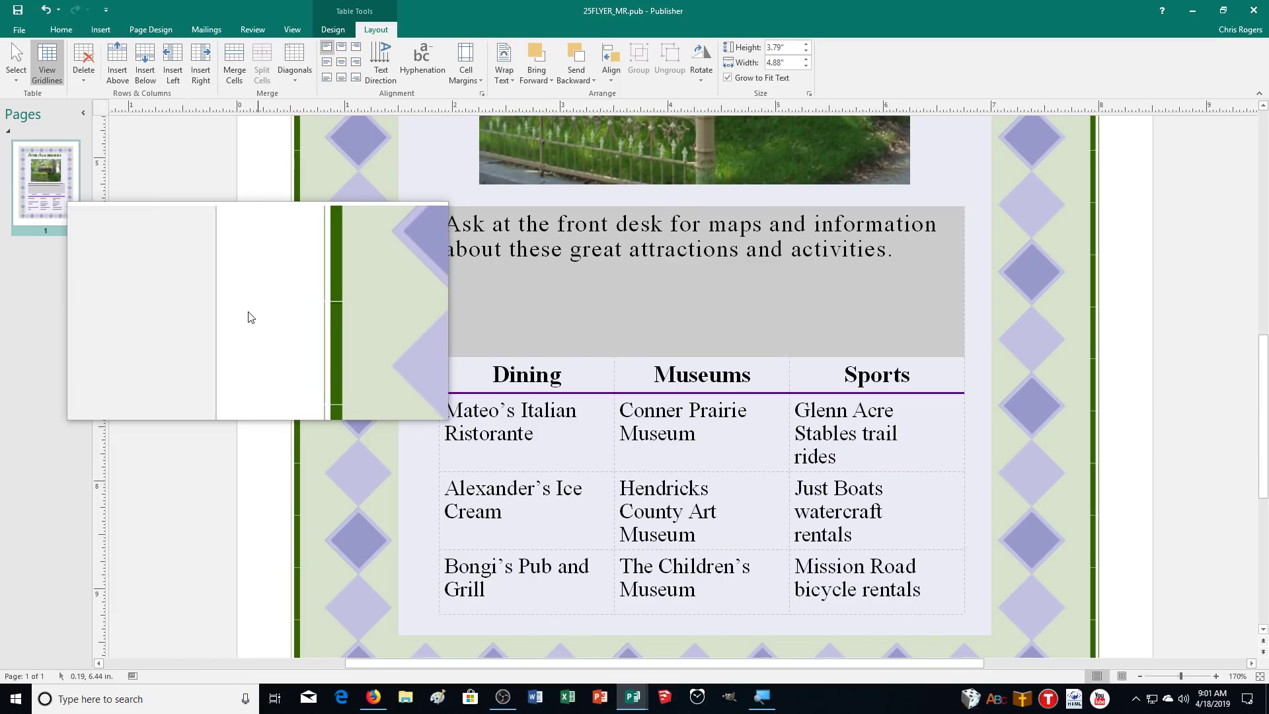
left_click(250, 318)
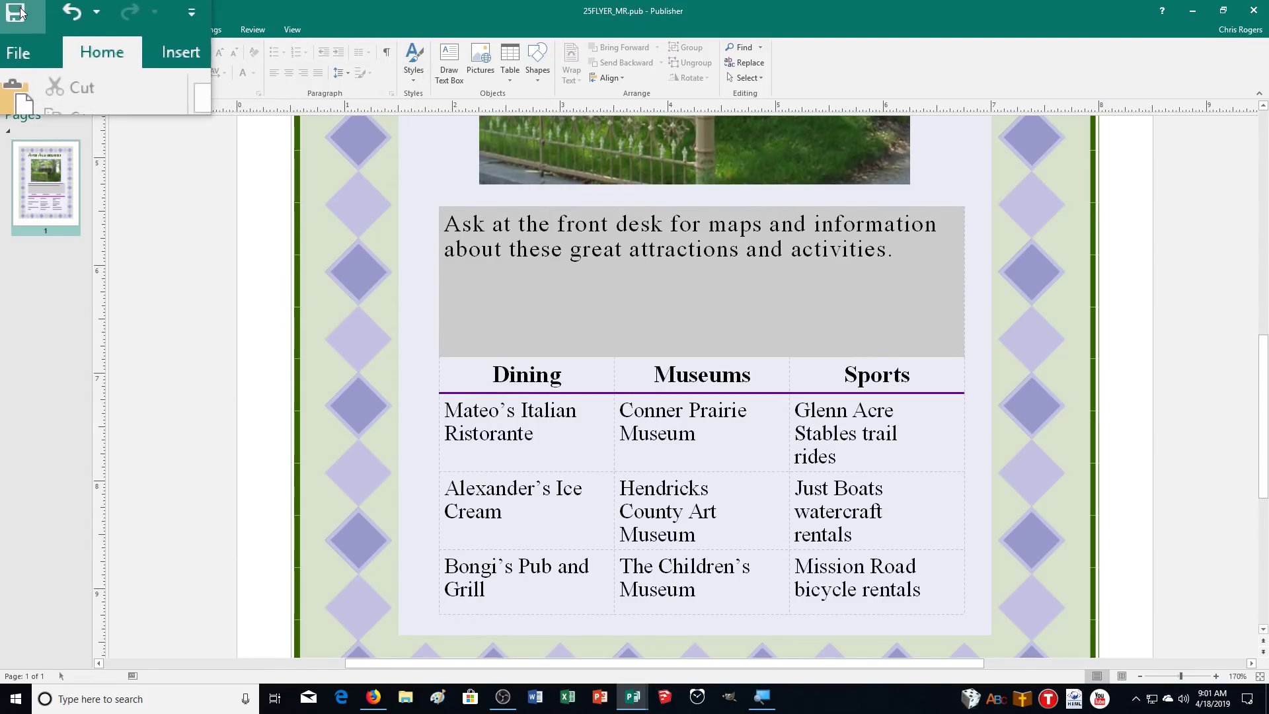
Print the flyer with Microsoft Print to PDF, naming the output 25FLYER_MR in the CADemonstration2 folder.
left_click(13, 29)
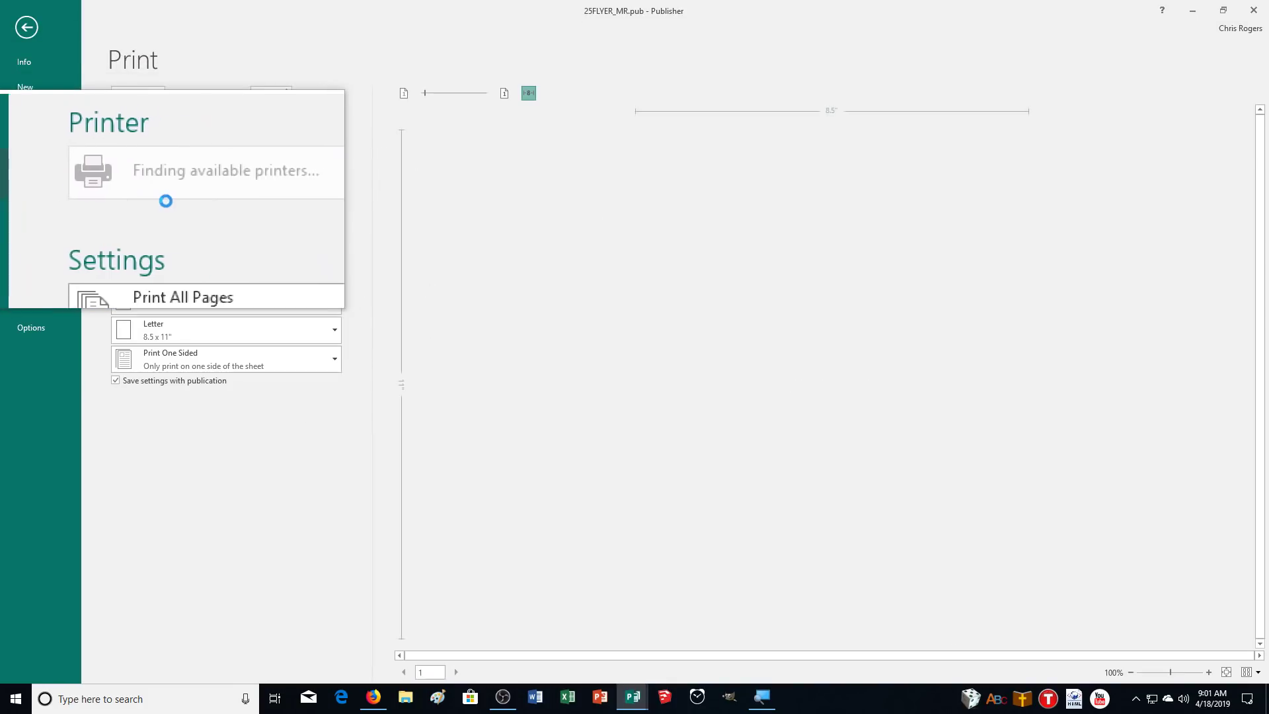
left_click(200, 189)
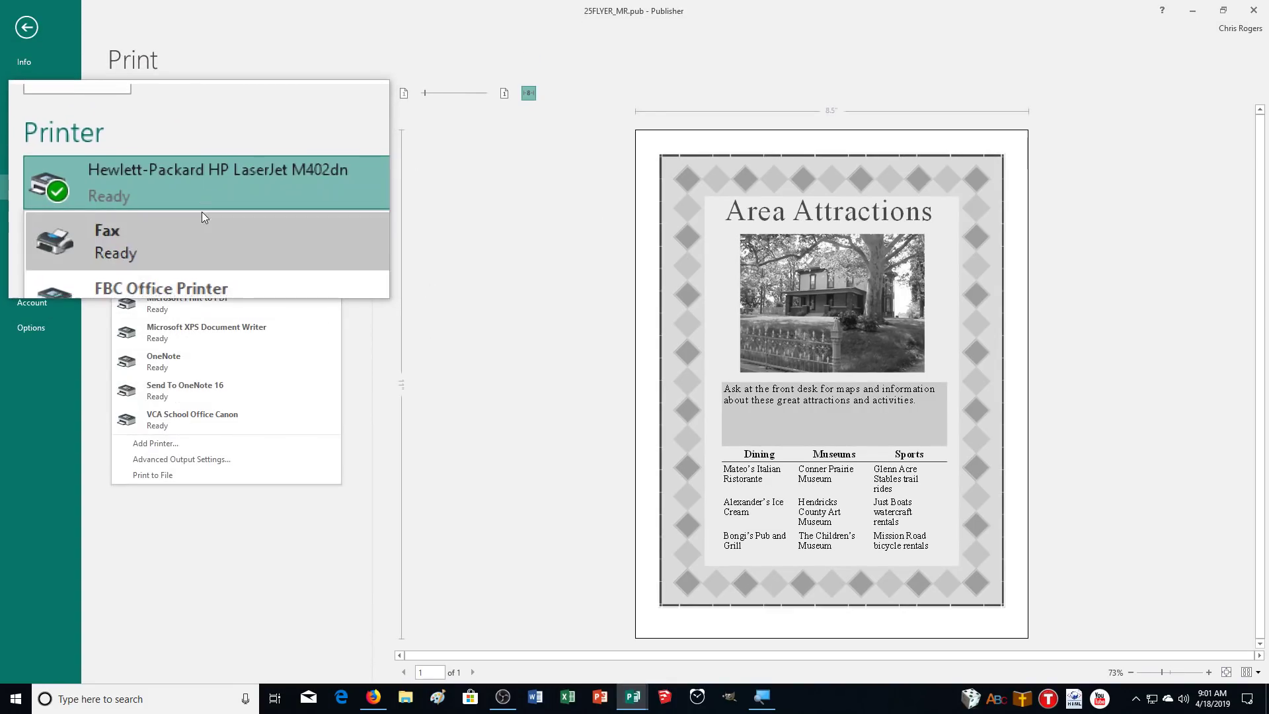
left_click(191, 300)
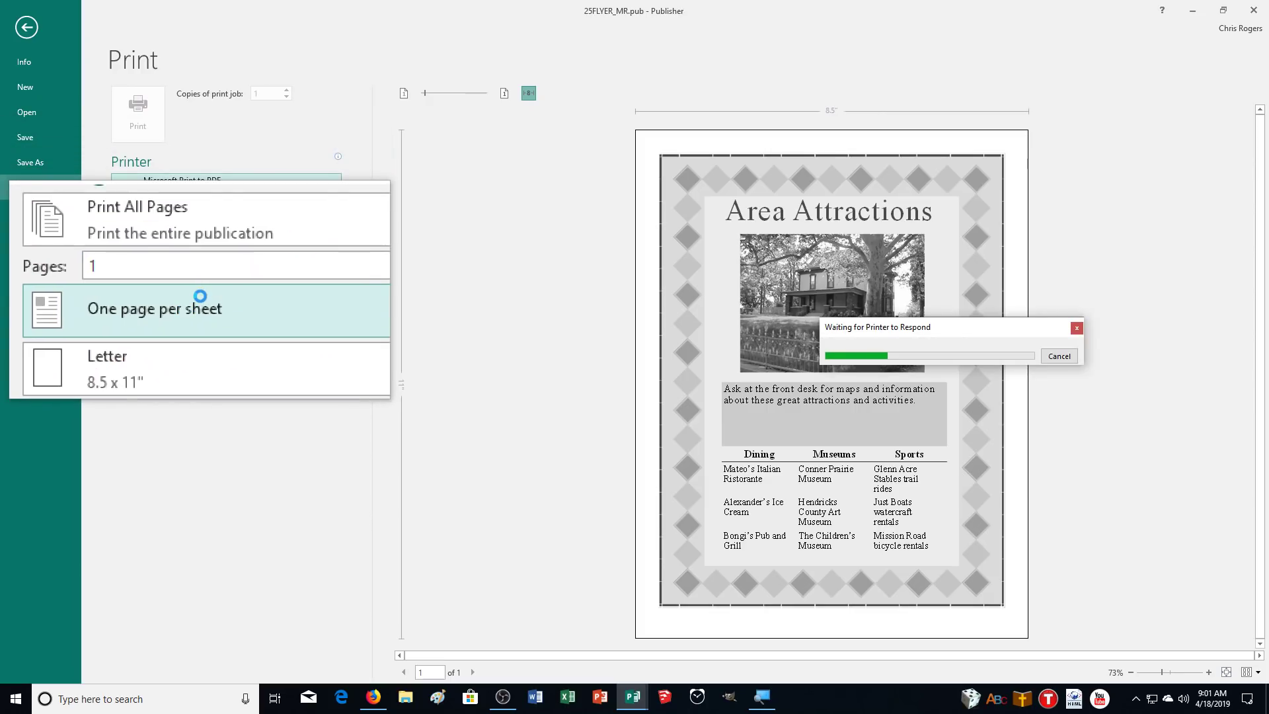
left_click(158, 132)
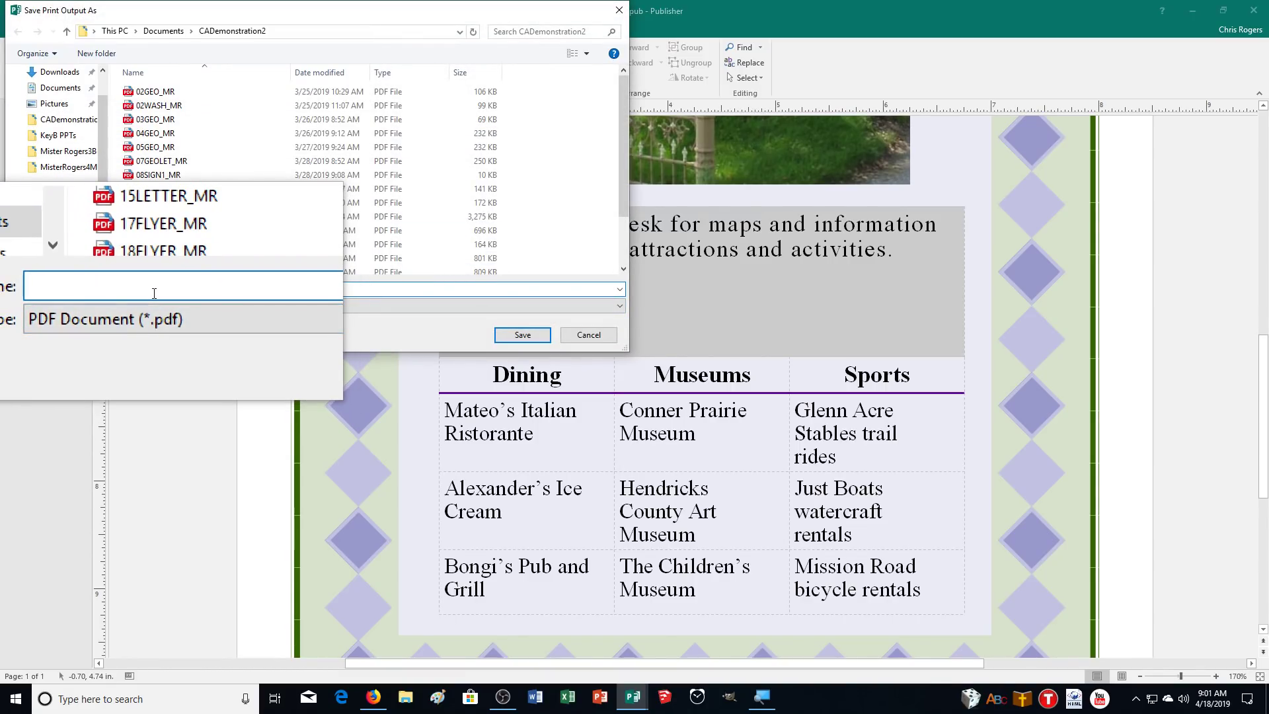
type("25F")
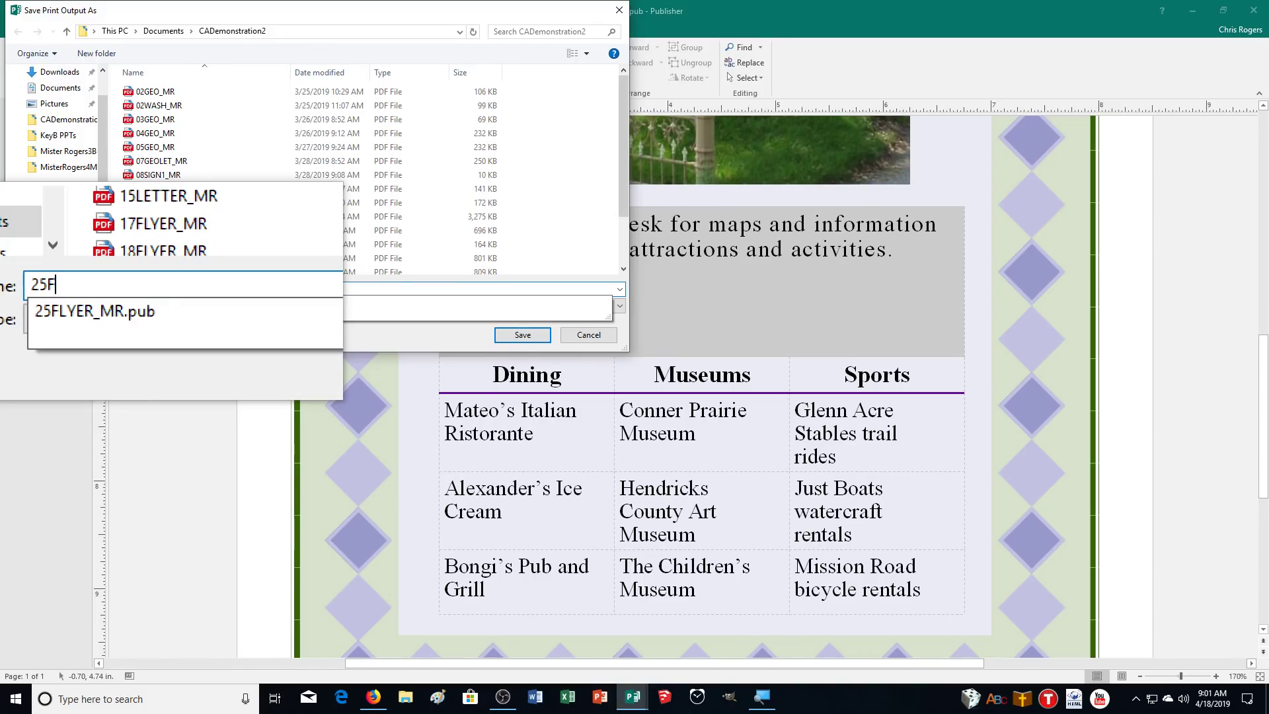
type("LYER_MR")
key("Return")
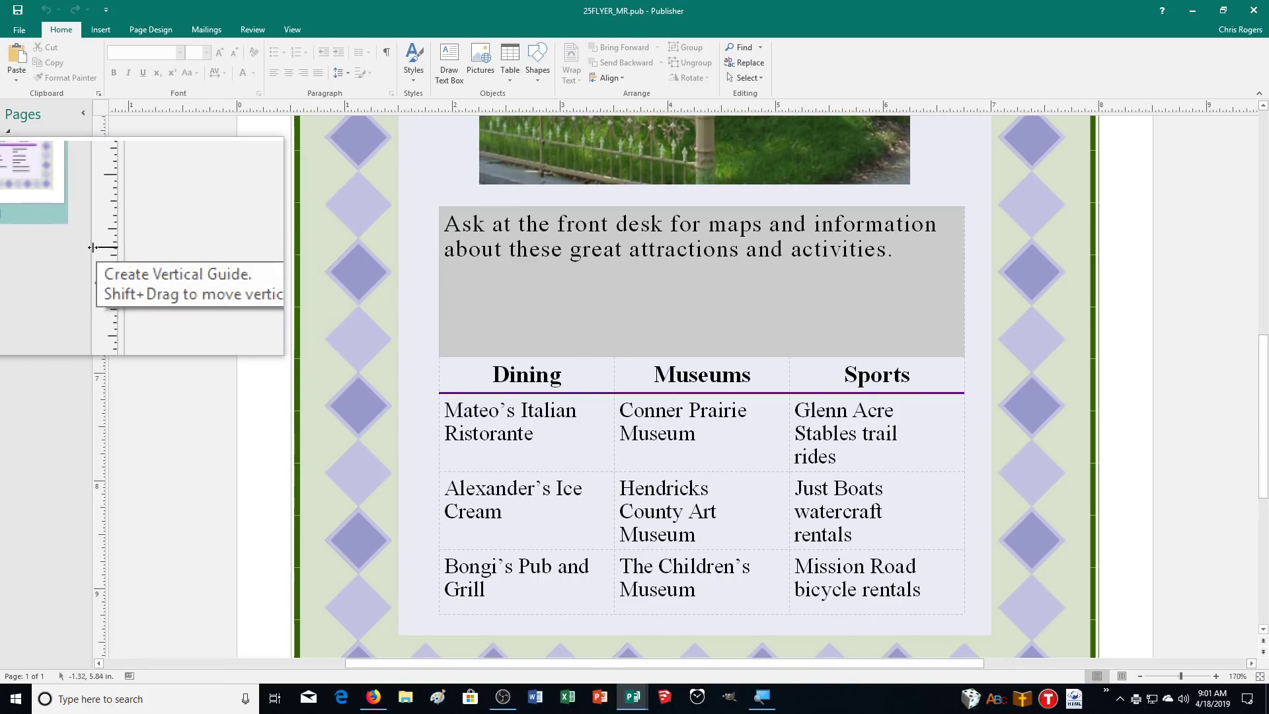
Open the recently used calendar publication OPUB25 from the Downloads folder.
left_click(18, 29)
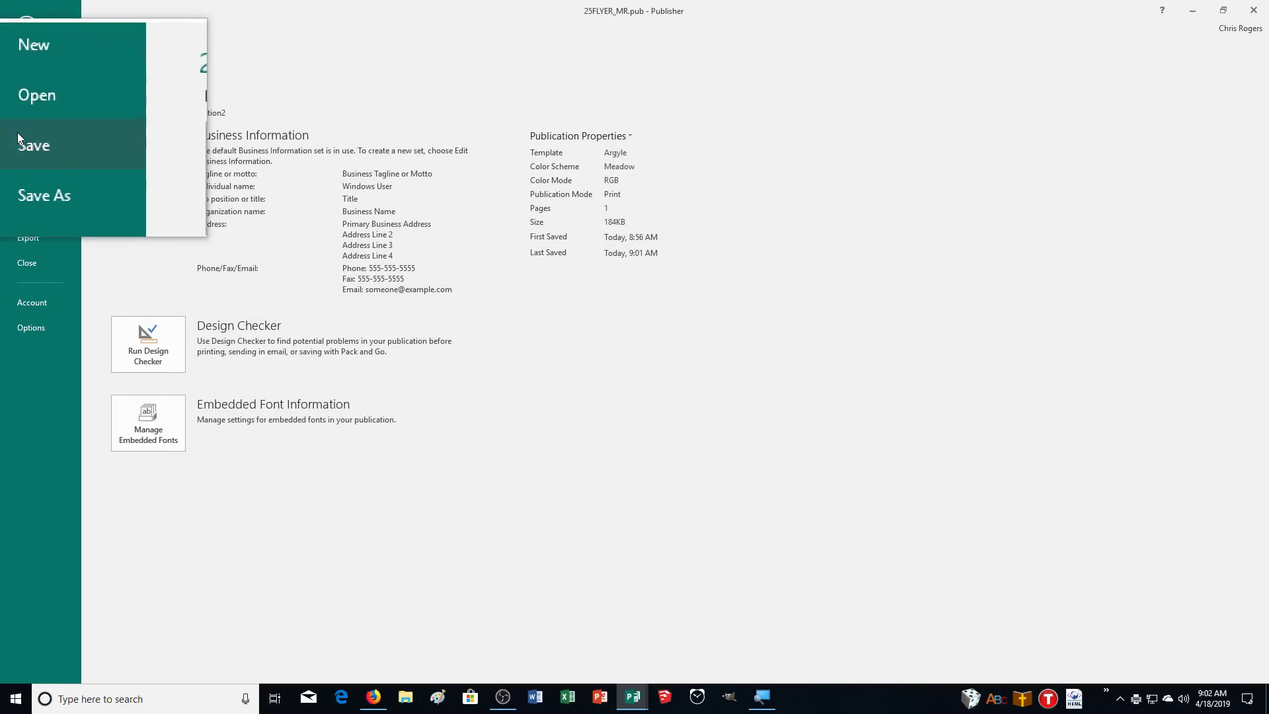
left_click(18, 120)
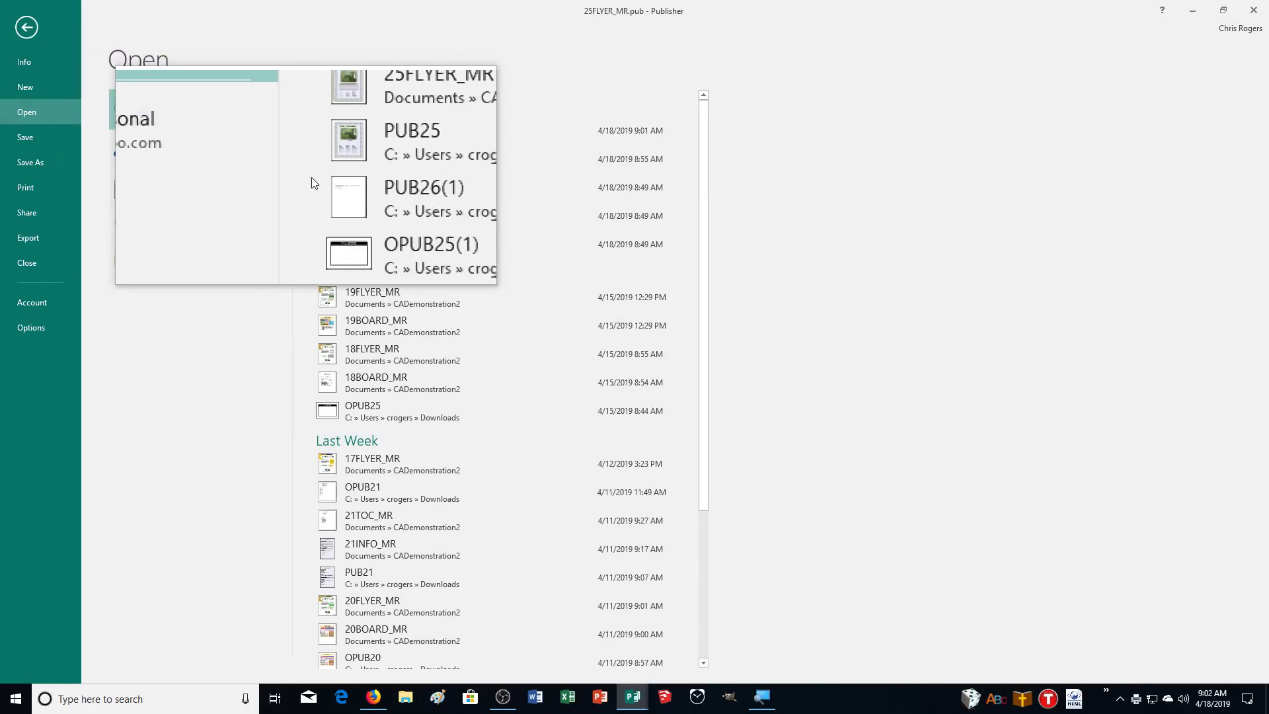
left_click(378, 415)
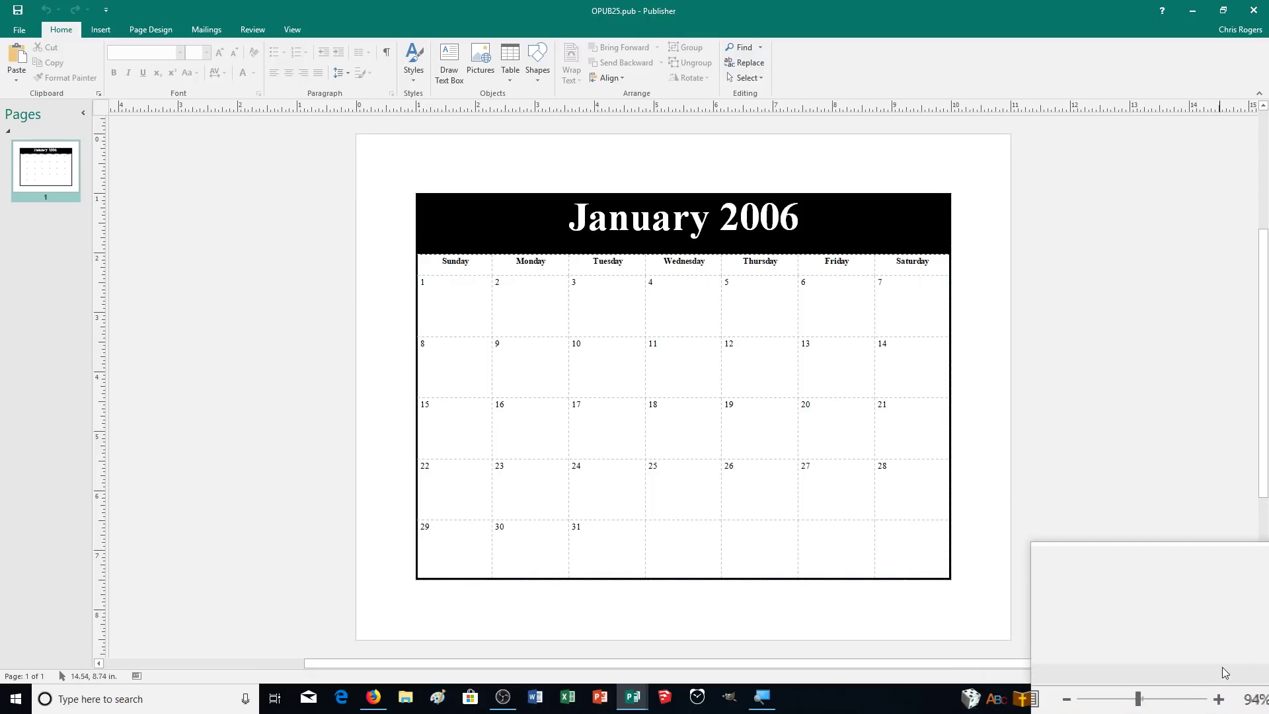
left_click(1214, 673)
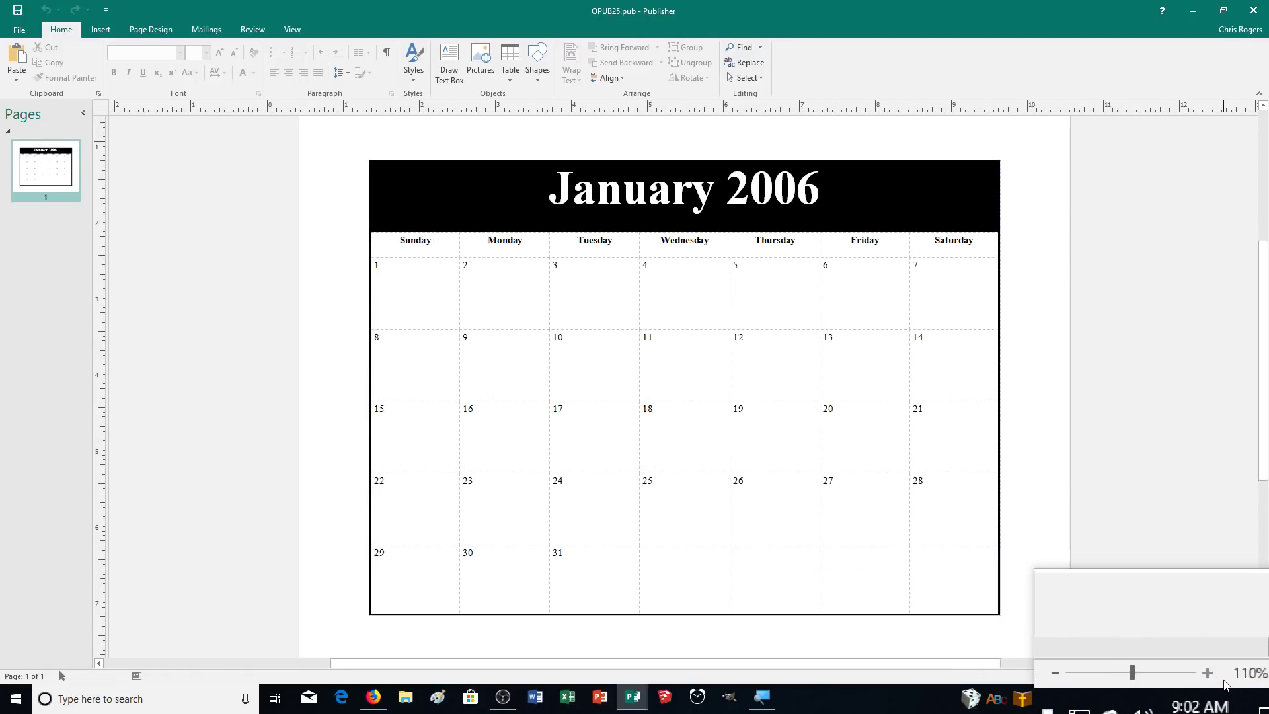
left_click(1215, 672)
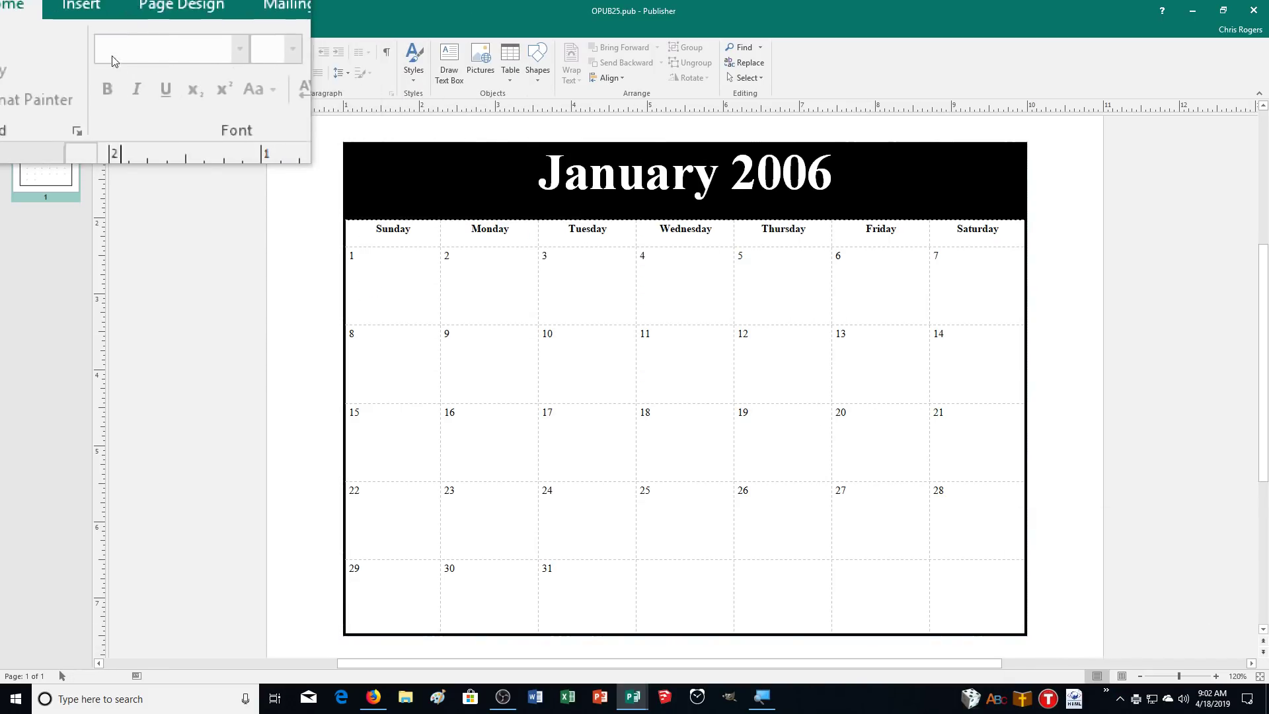
Save a copy of the calendar publication as 25CAL_MR in the CADemonstration2 folder under Documents.
left_click(19, 33)
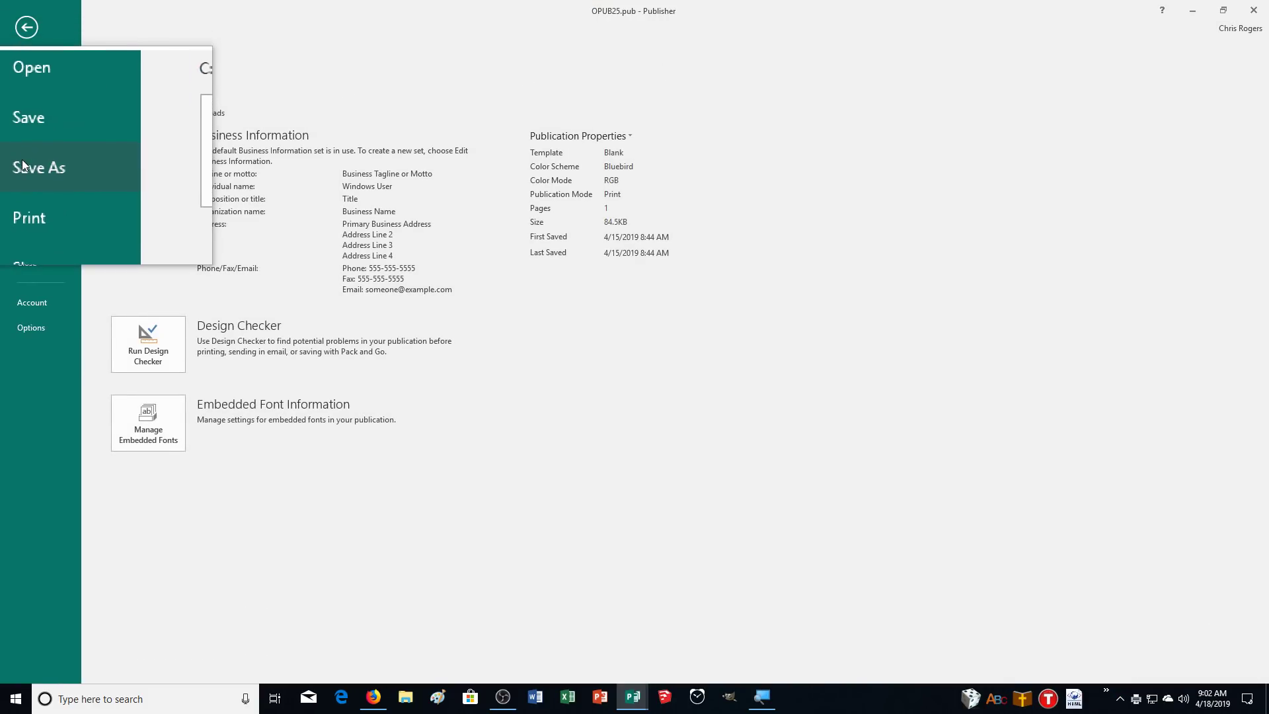
left_click(22, 162)
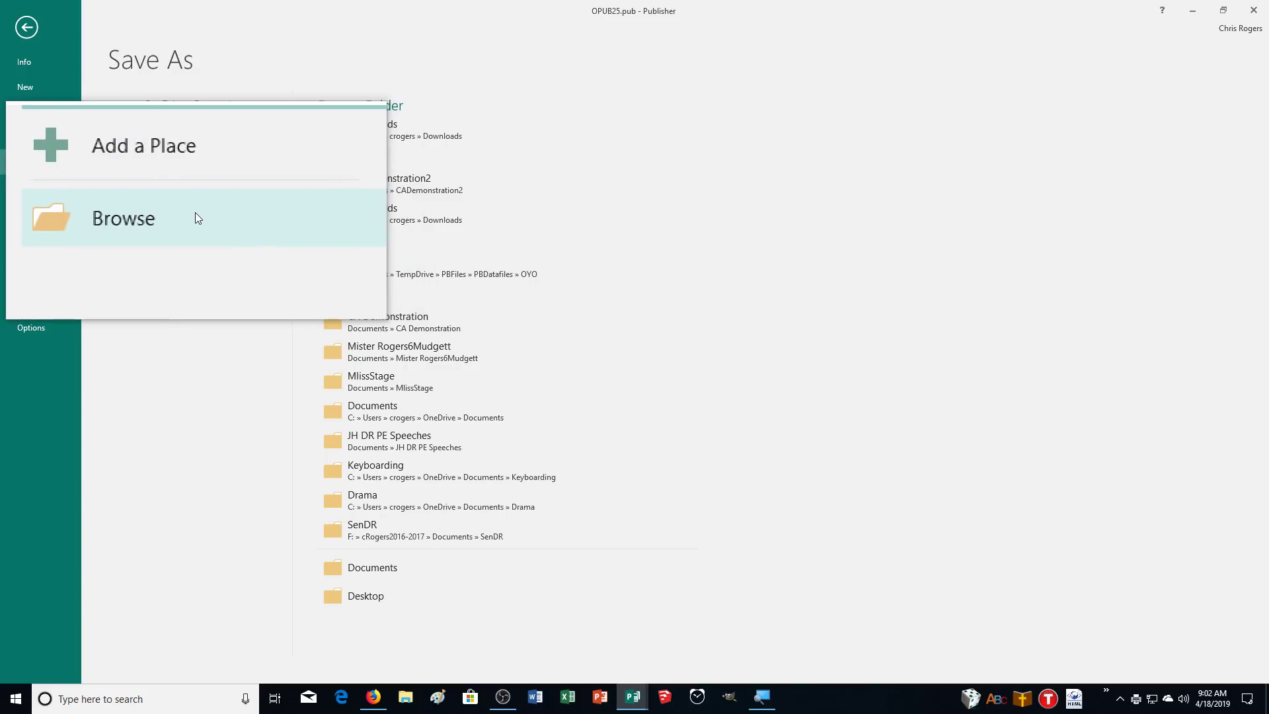
left_click(125, 221)
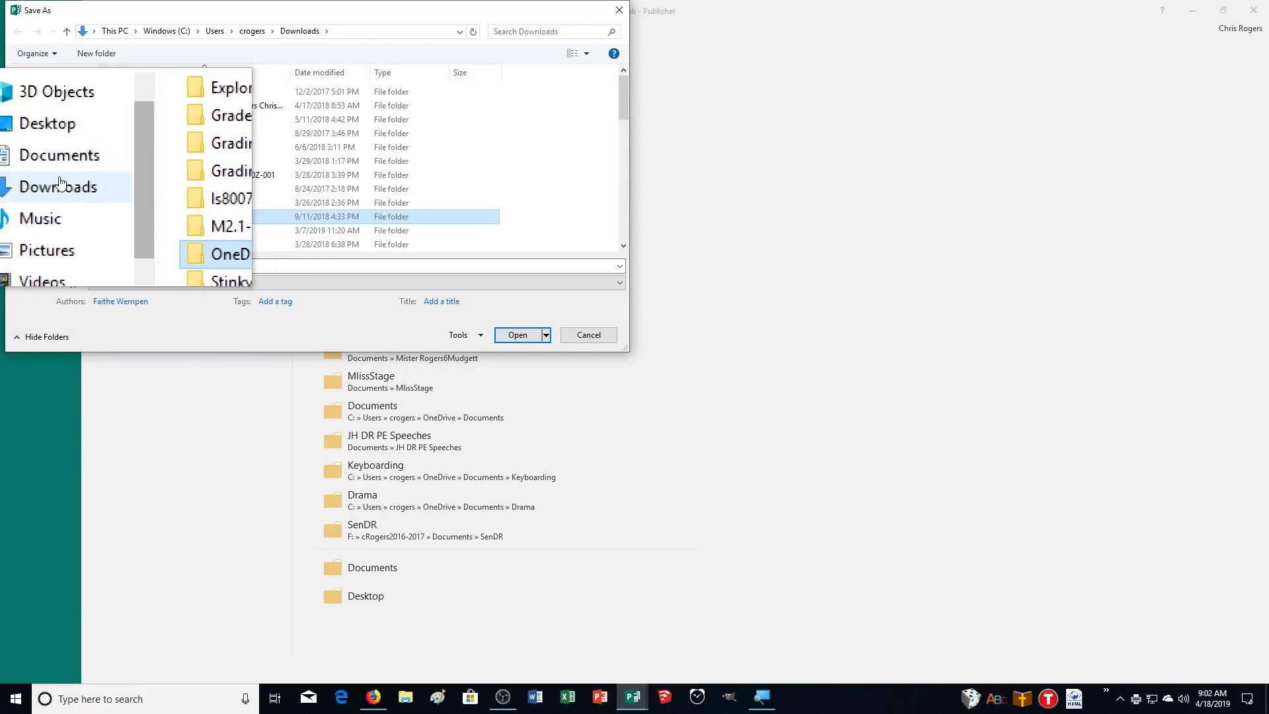
left_click(41, 167)
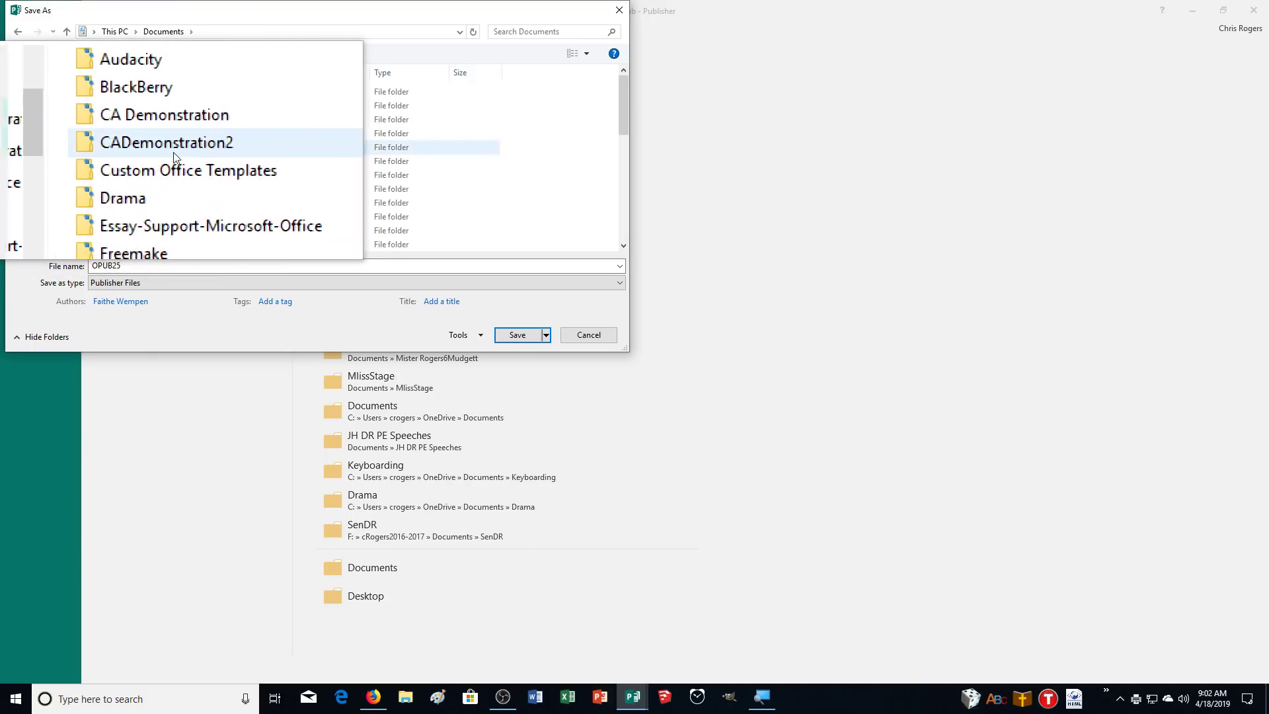
double_click(179, 153)
left_click(125, 266)
type("2")
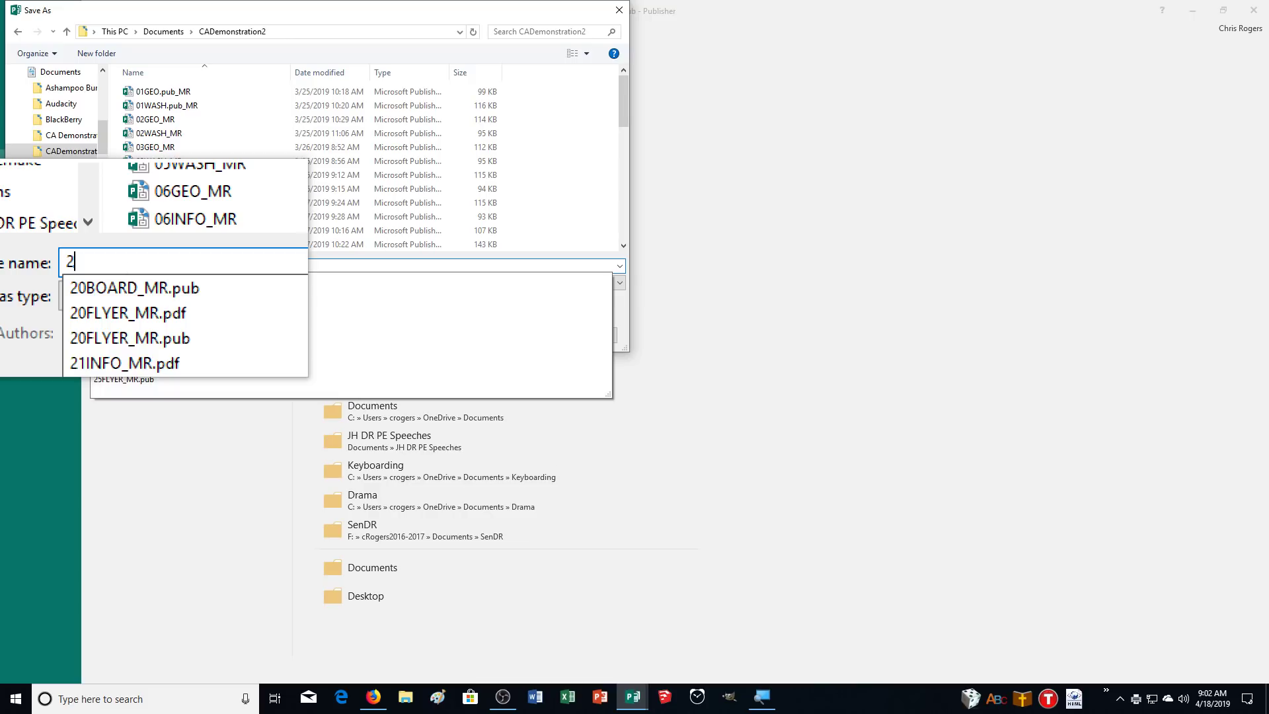
type("5CAL_MR")
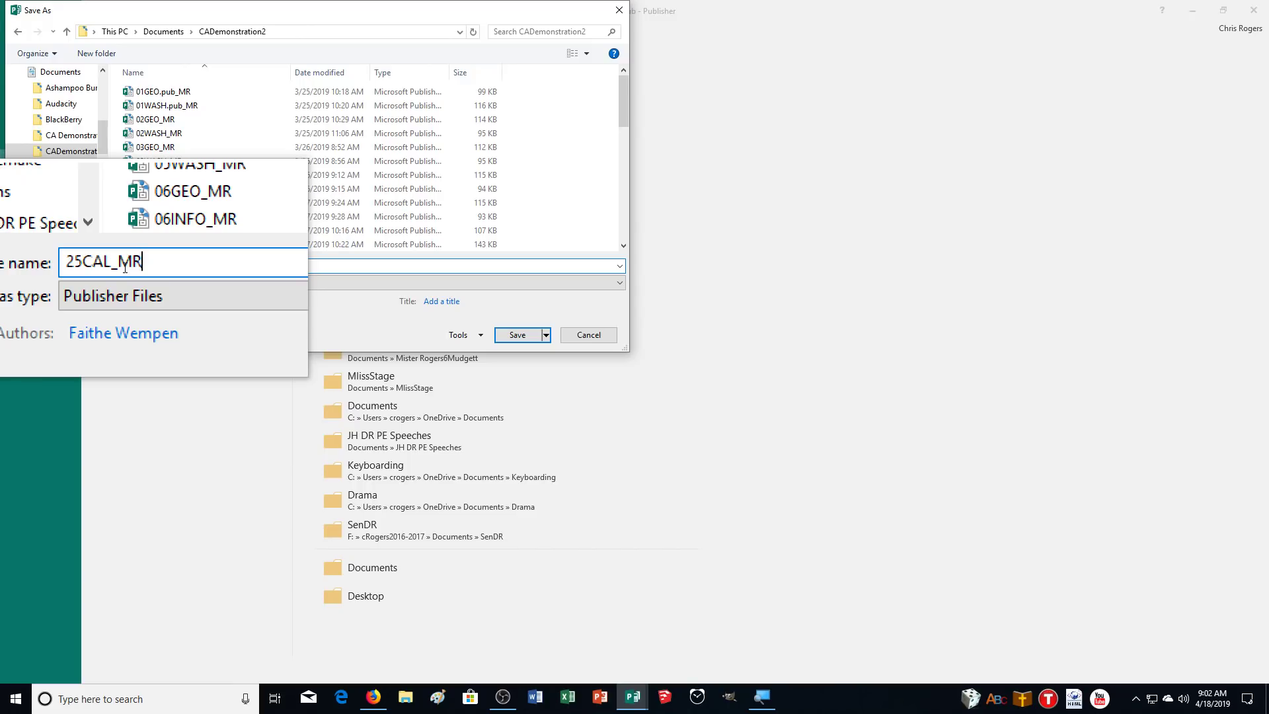
key("Return")
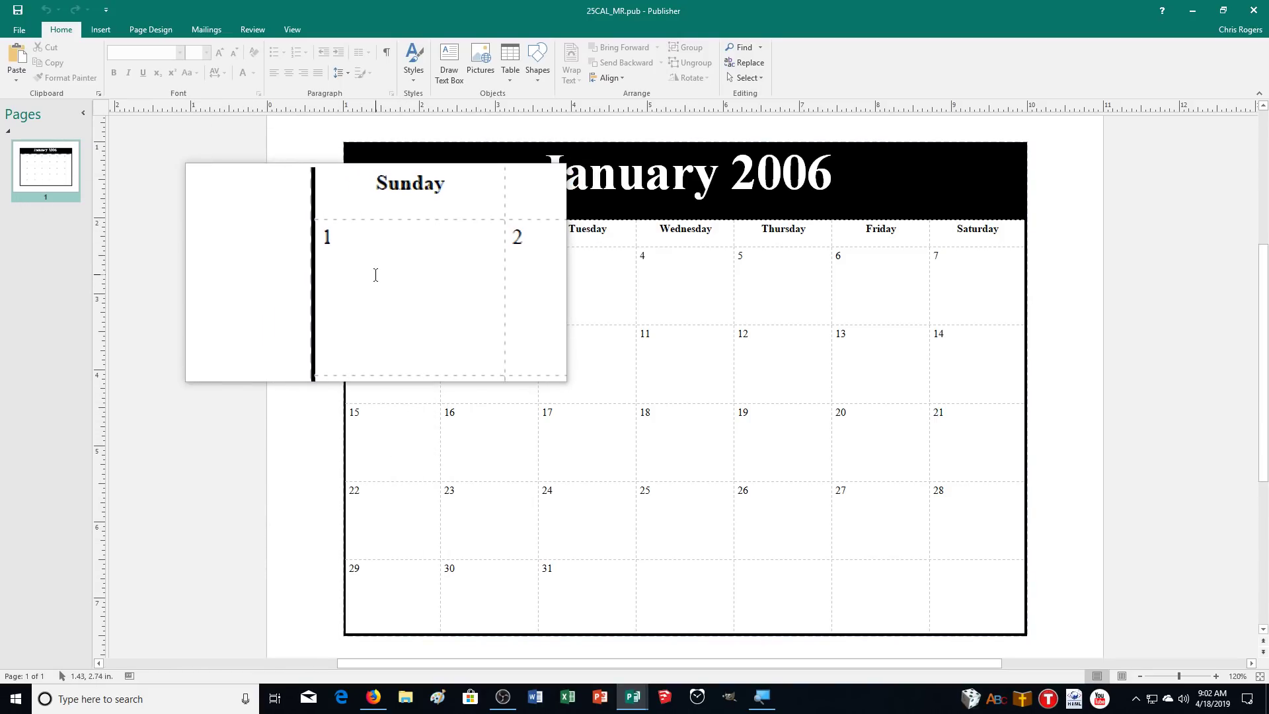
left_click(376, 275)
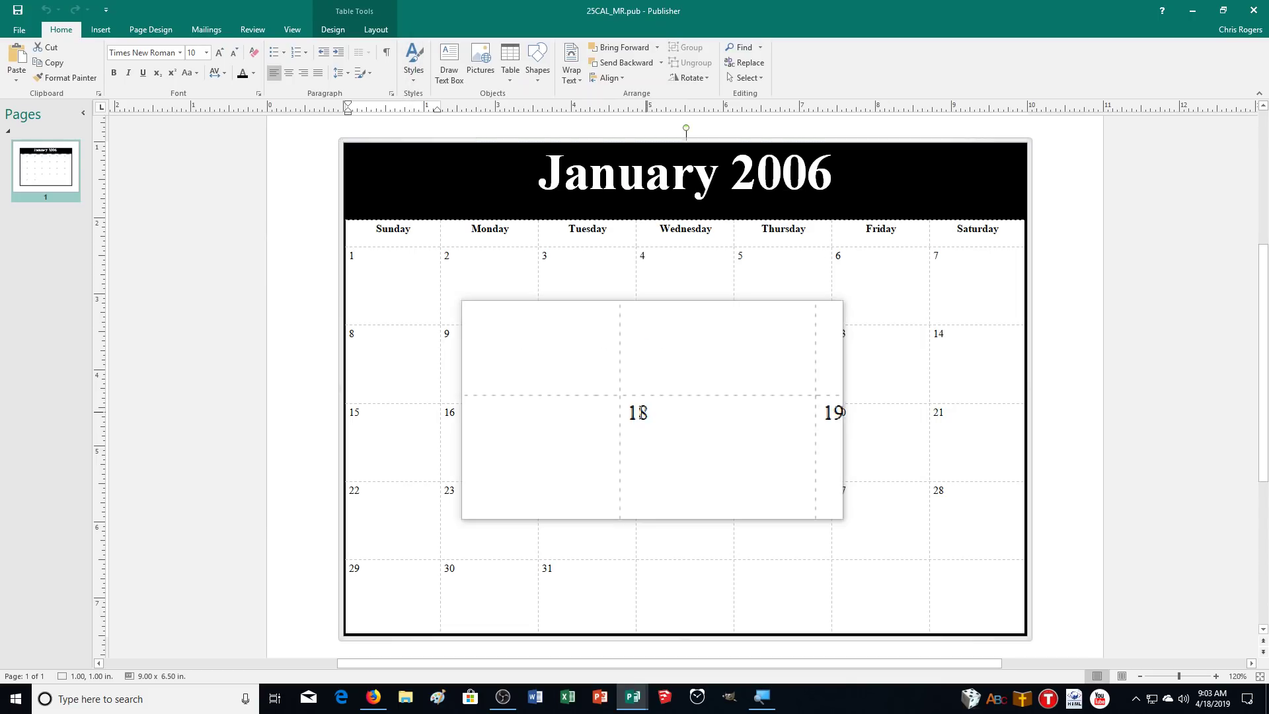
Switch to File Explorer and check the 25CAL_MR and 25FLYER_MR files in the CADemonstration2 folder.
left_click(405, 695)
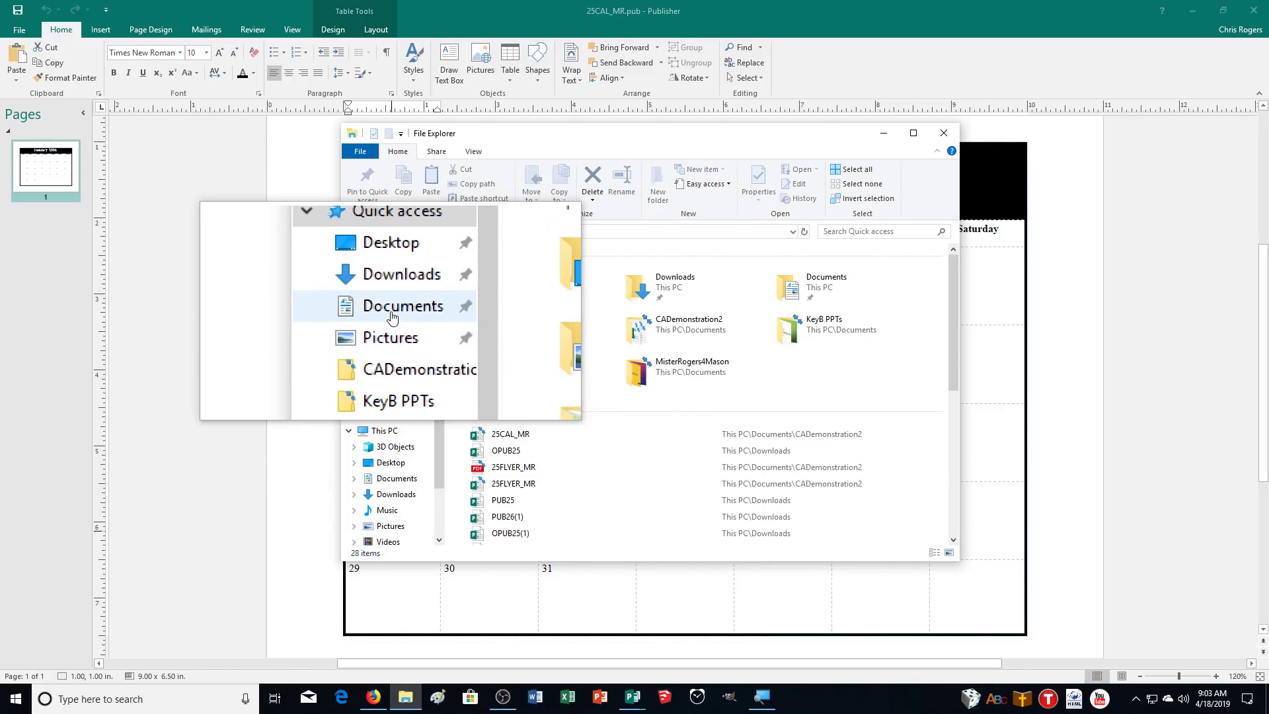
left_click(396, 309)
left_click(397, 340)
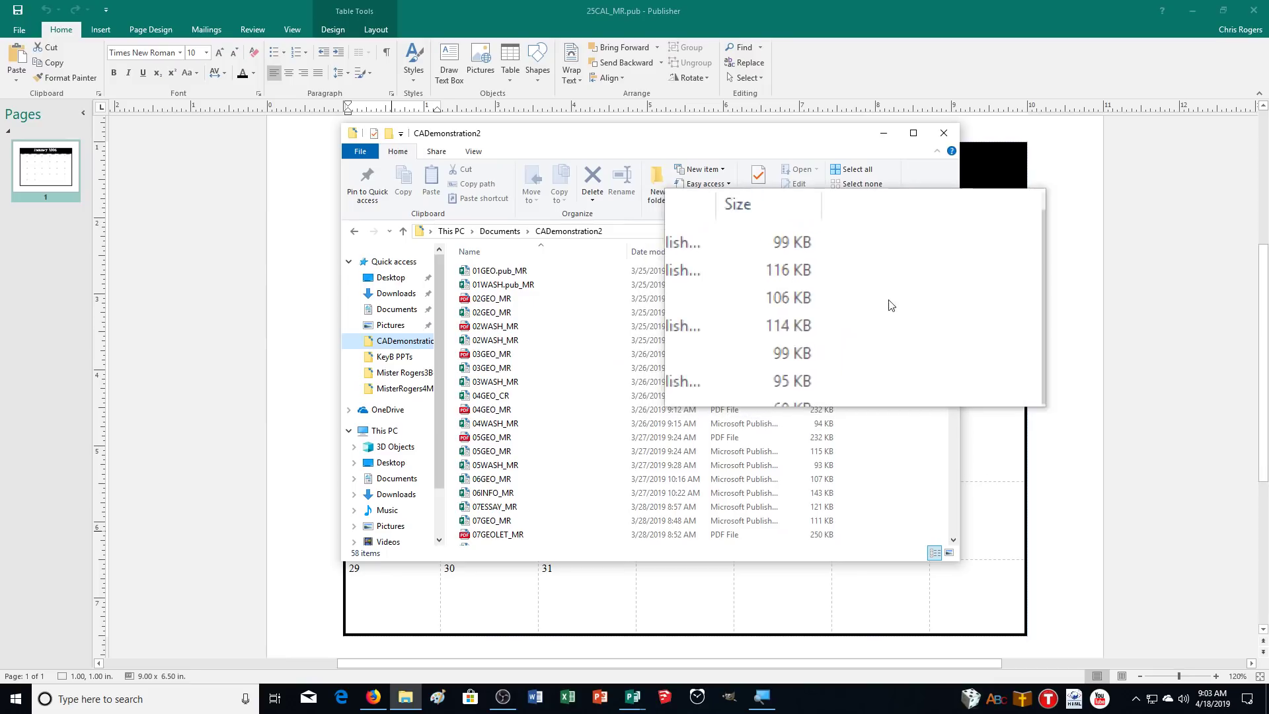
left_click_drag(952, 317, 982, 532)
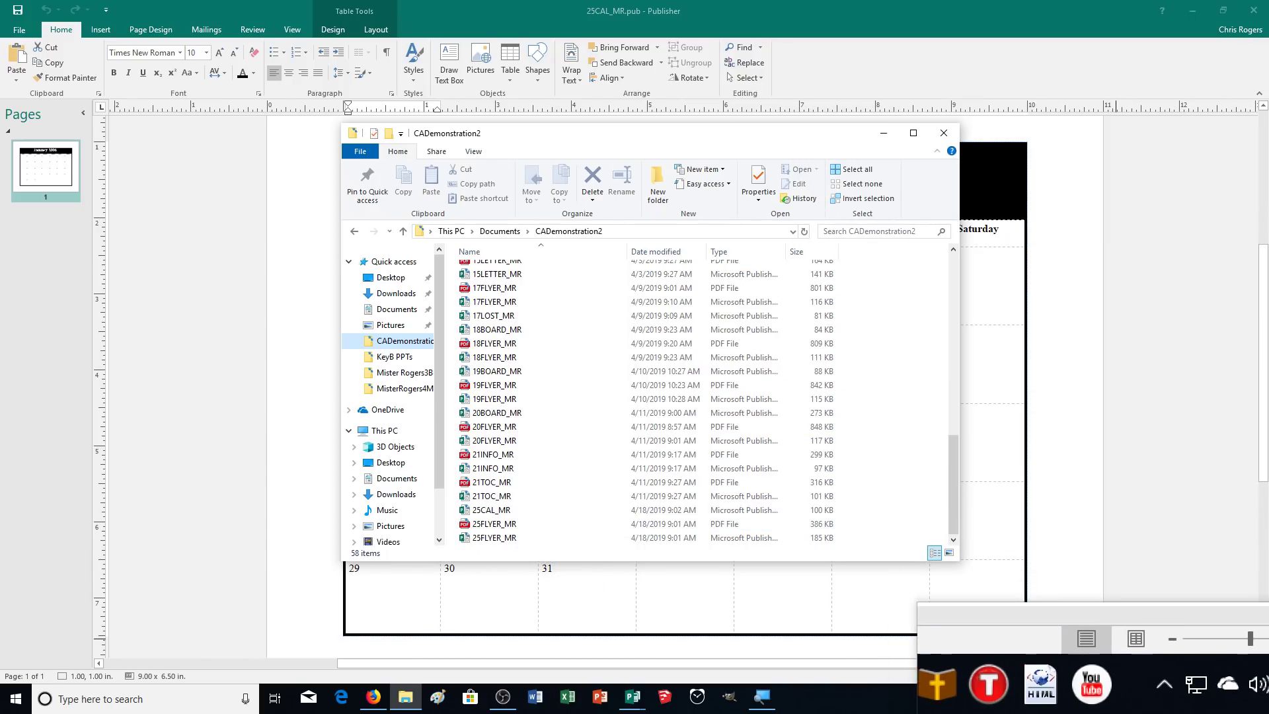
left_click(1136, 699)
right_click(1177, 623)
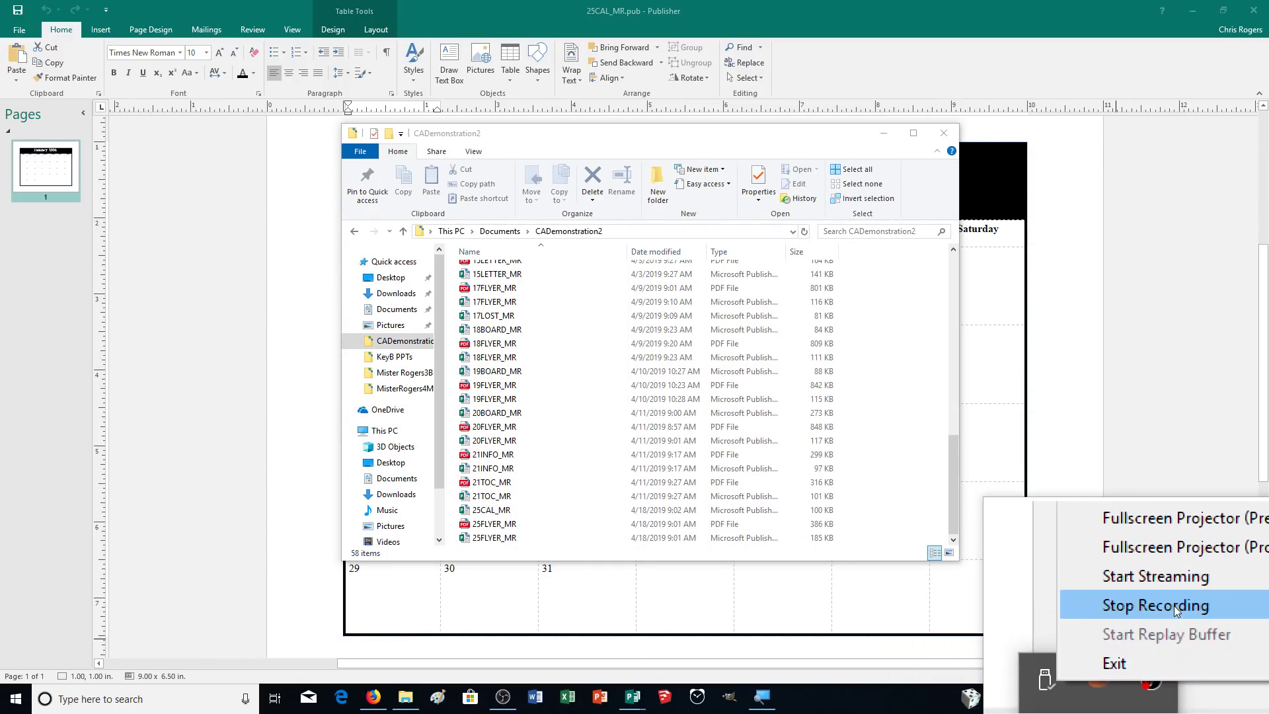